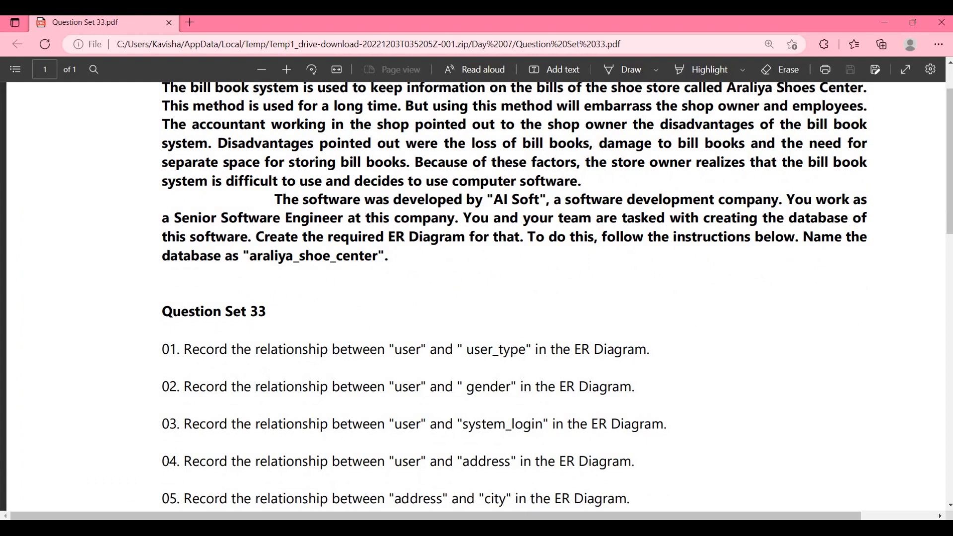
- Scroll through the Question Set 33 PDF to review the relationship questions
scroll(477, 293, up, 2)
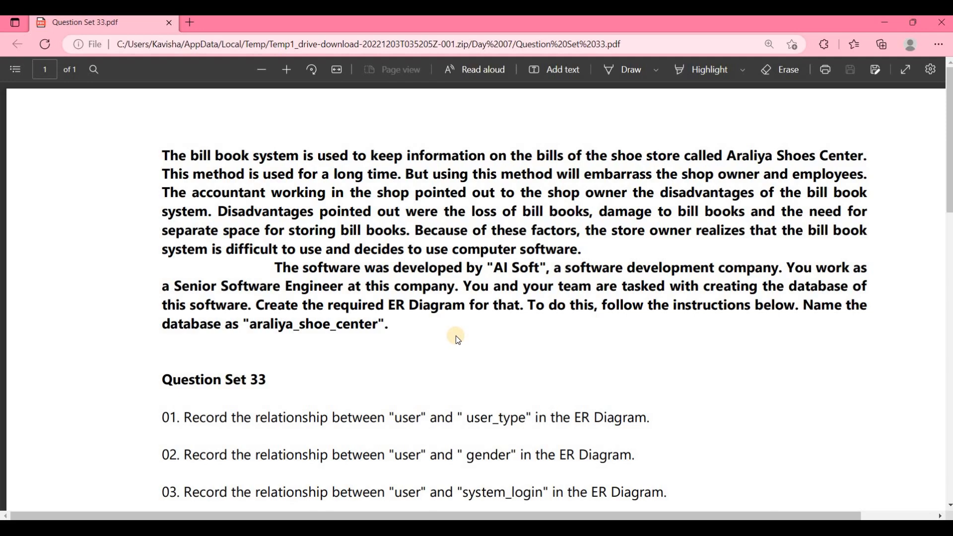
scroll(456, 335, down, 8)
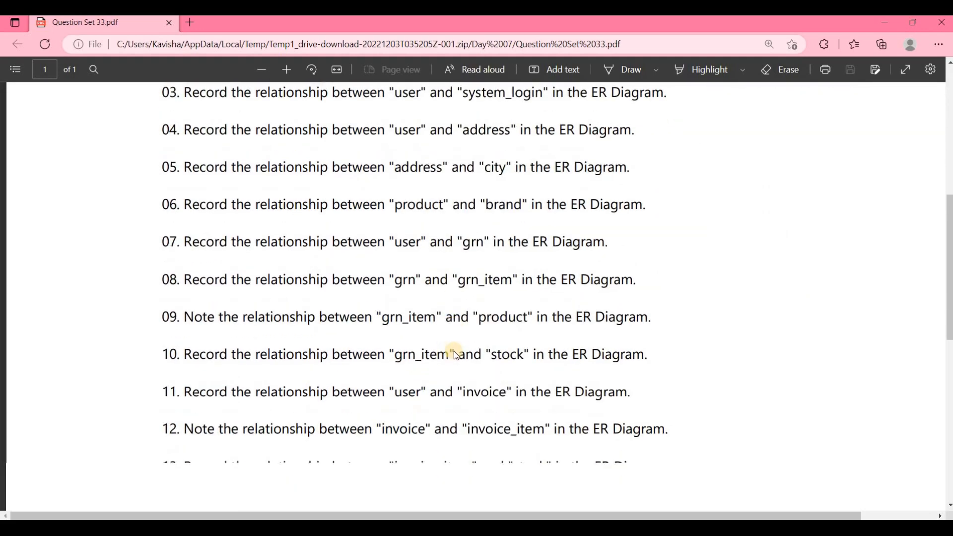
scroll(455, 354, down, 3)
scroll(454, 407, up, 7)
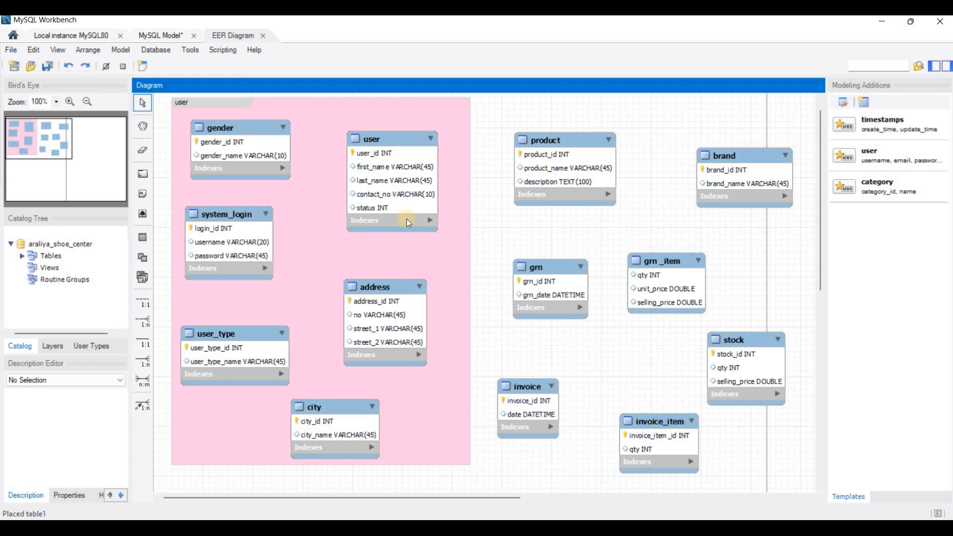
- Select and deselect the user_type table, check the PDF, and return to the EER diagram
click(242, 336)
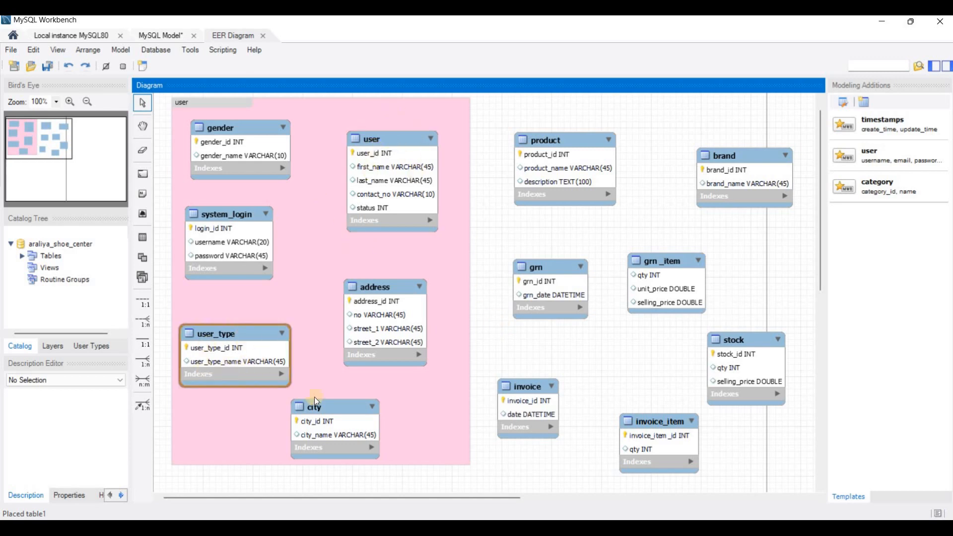
click(315, 398)
key(alt+Tab)
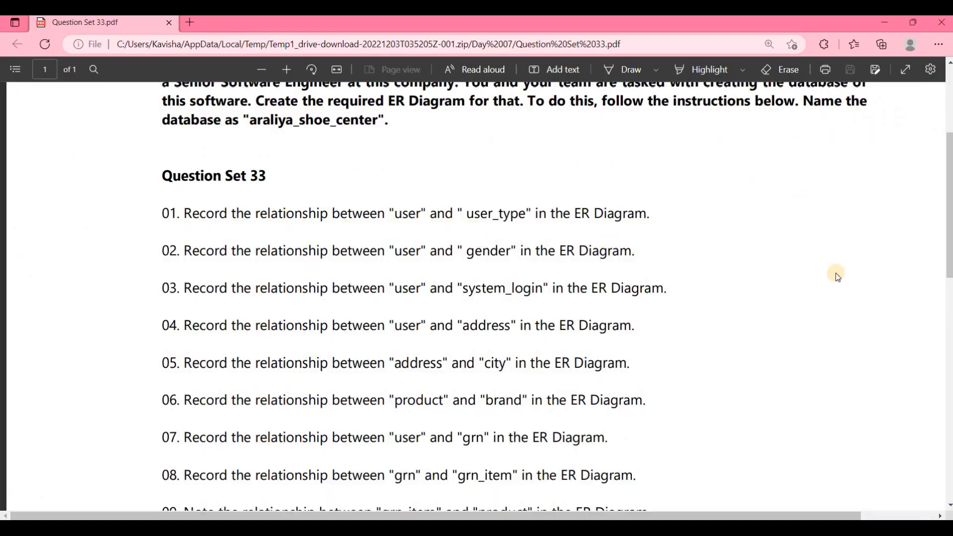
key(alt+Tab)
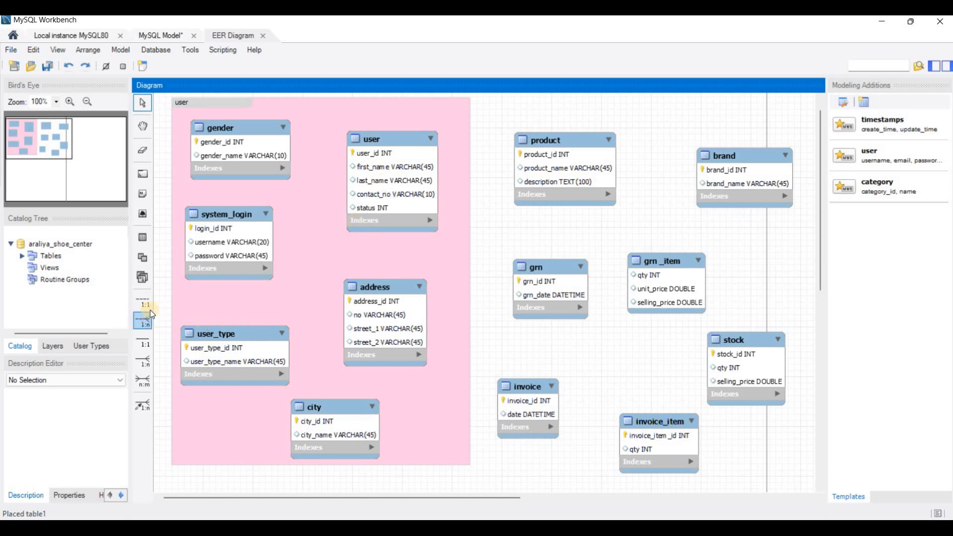
- Draw a 1:n relationship from user to user_type, adding user_type_user_type_id, then show the PDF
click(144, 322)
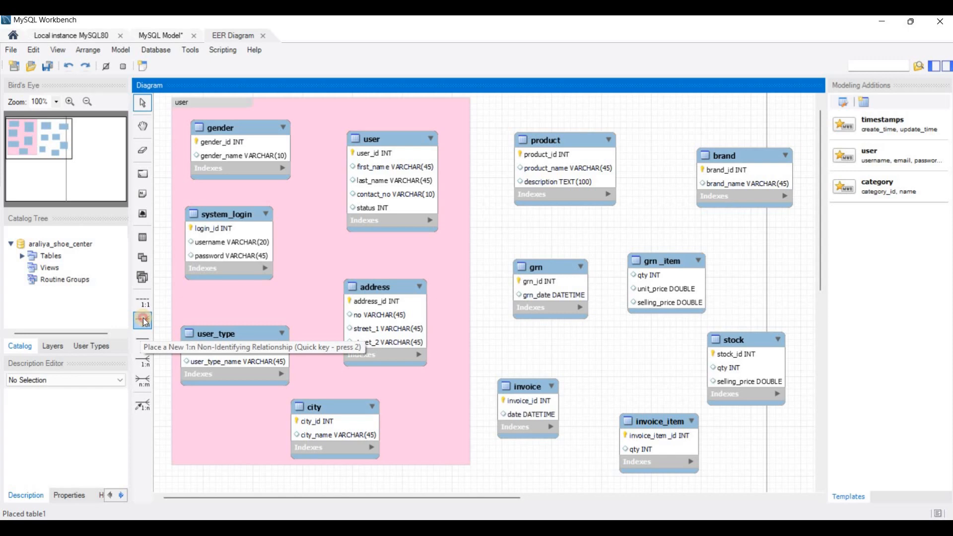
click(373, 172)
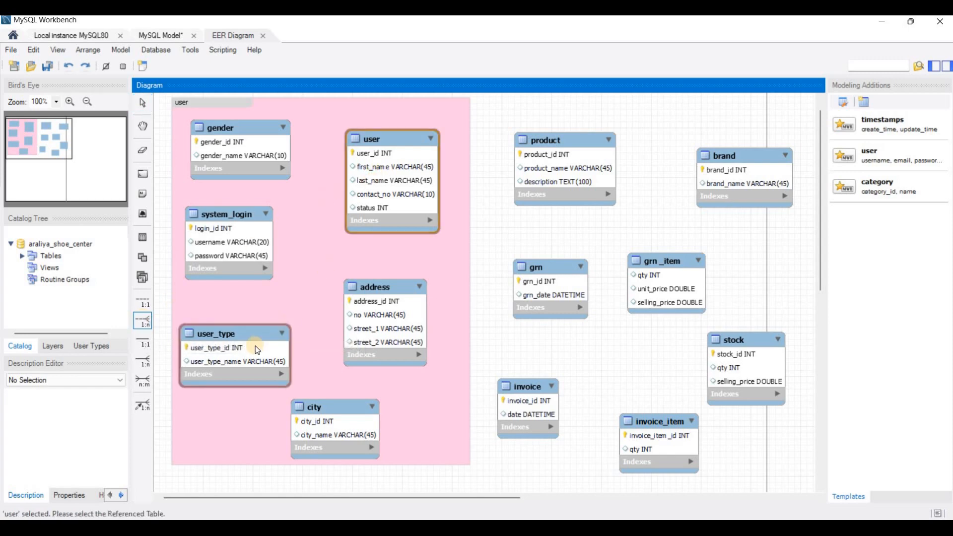
click(283, 329)
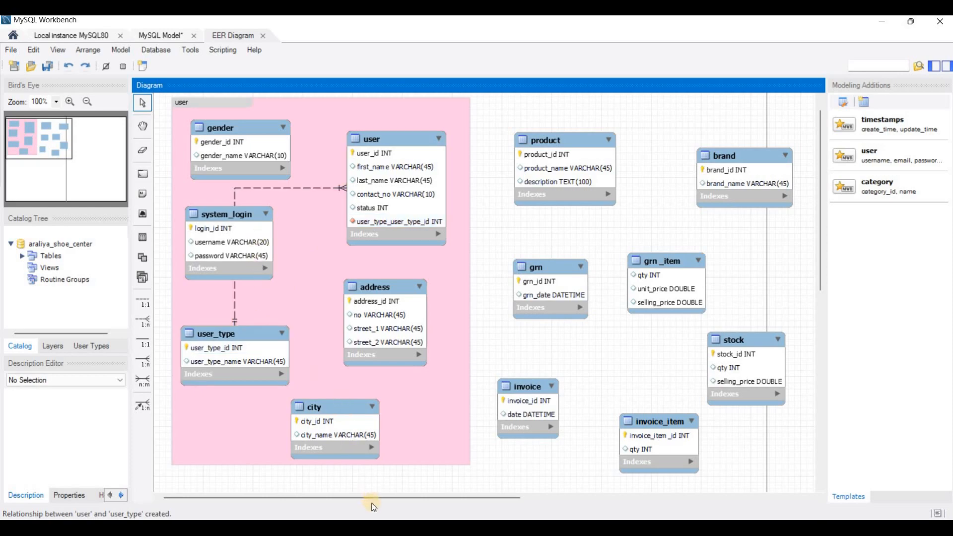
click(369, 527)
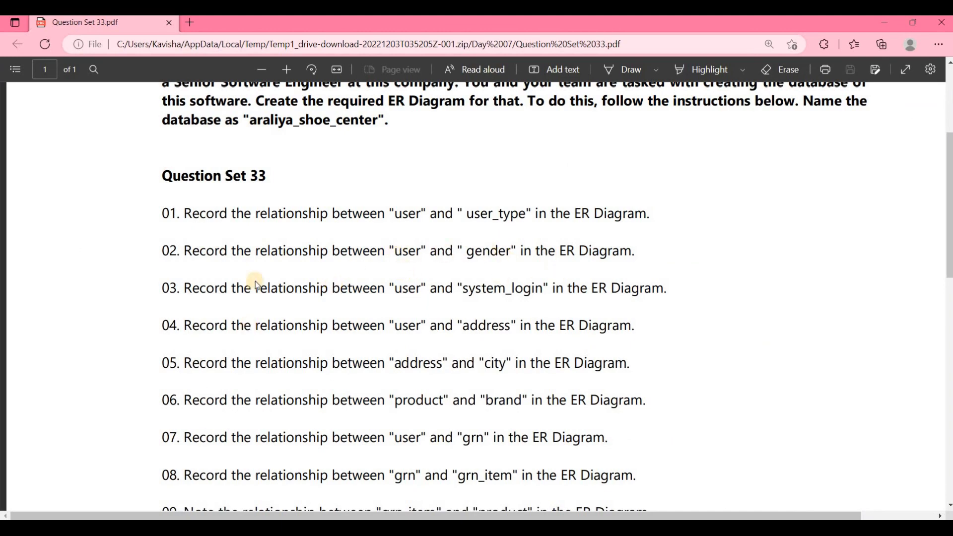
- Switch from the PDF back to the MySQL Workbench EER diagram
key(alt+Tab)
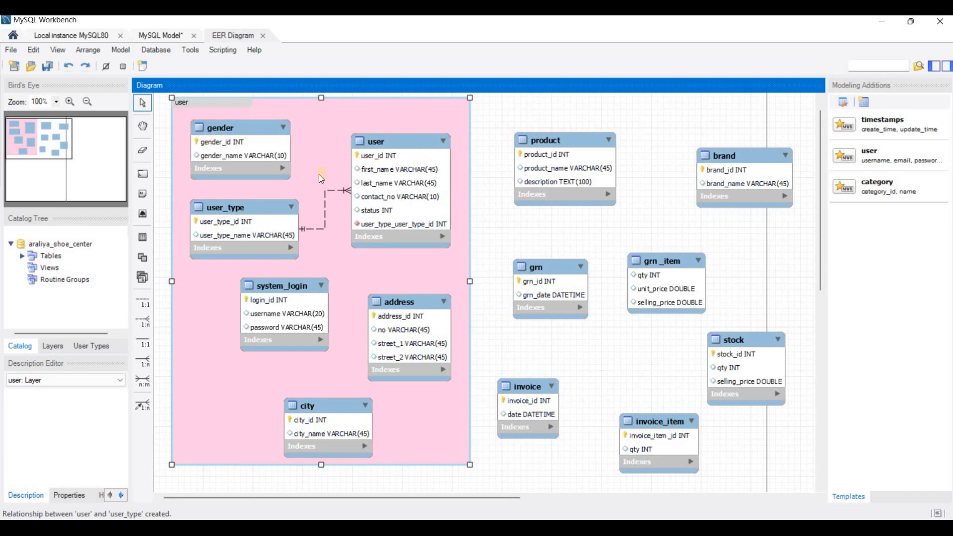
- Link user to gender with a 1:n relationship adding gender_gender_id, then show the PDF
click(144, 323)
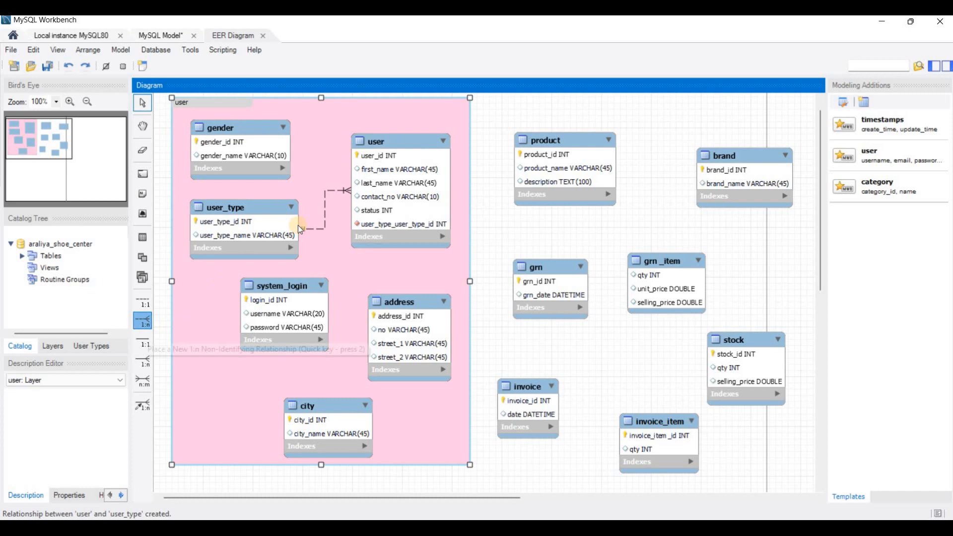
click(416, 158)
click(243, 154)
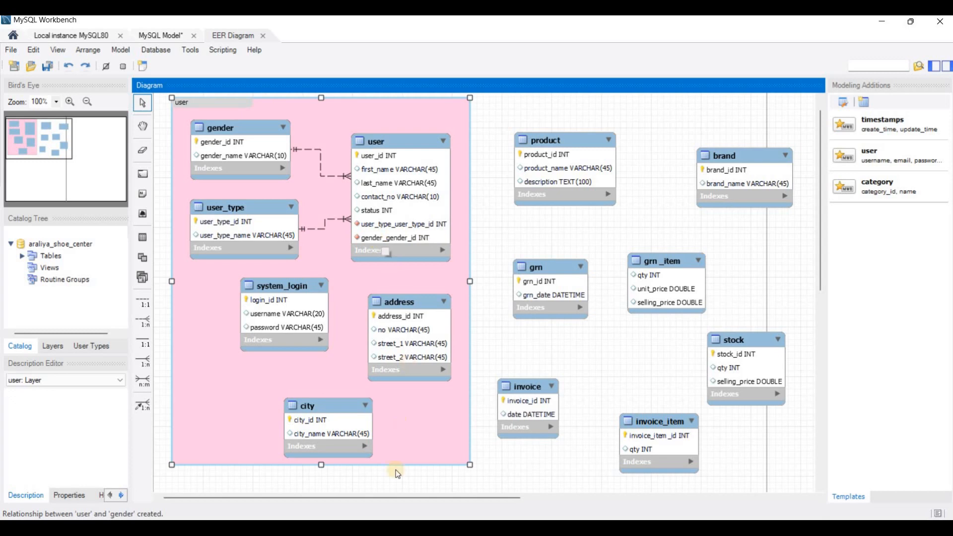
click(397, 528)
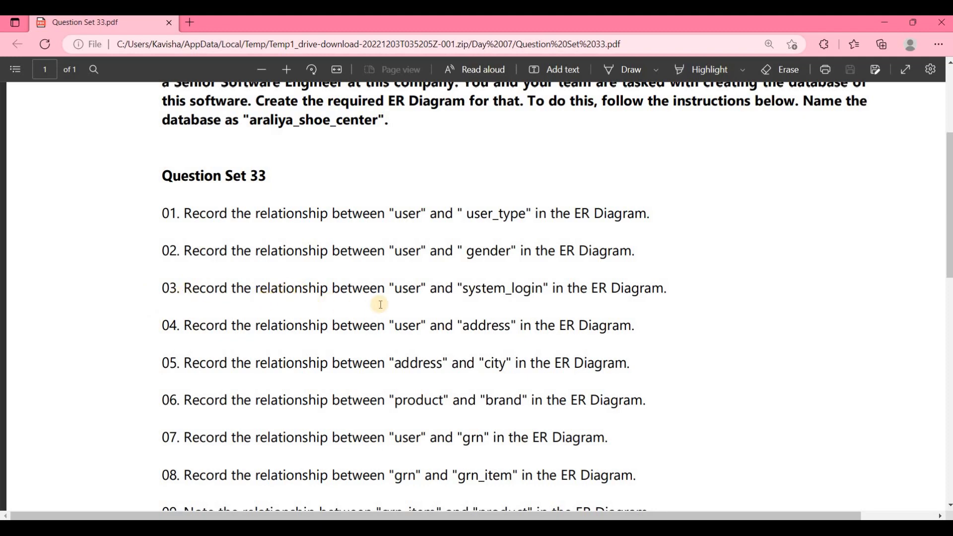
- Scroll the PDF to questions 09–10, then switch back to the EER diagram
scroll(418, 252, down, 2)
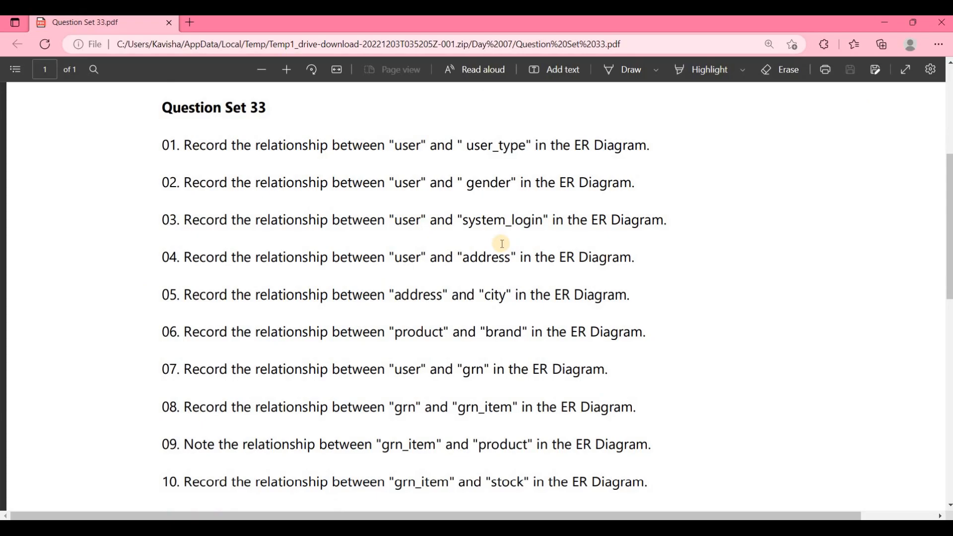
key(alt+Tab)
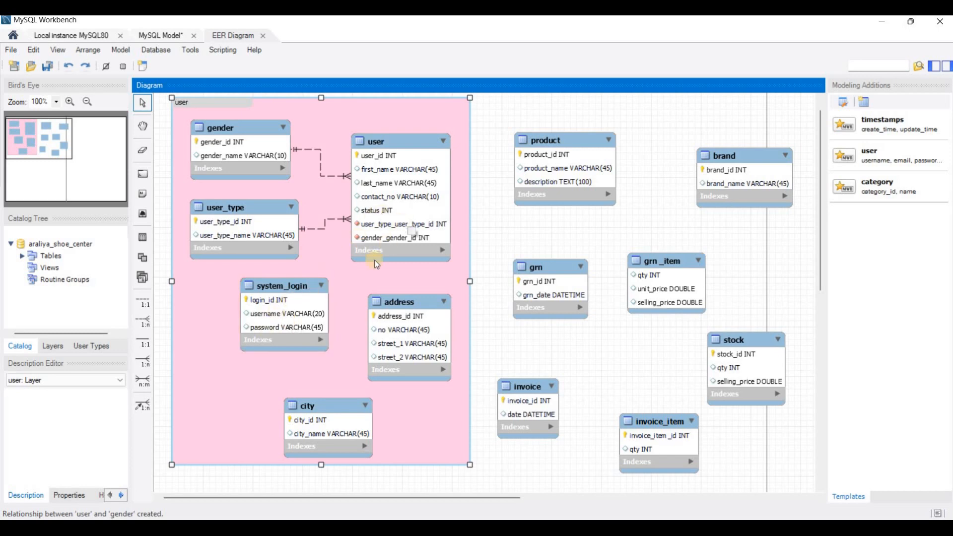
- Link system_login to user 1:1 via user_user_id, move system_login down-left, and show the PDF
click(144, 303)
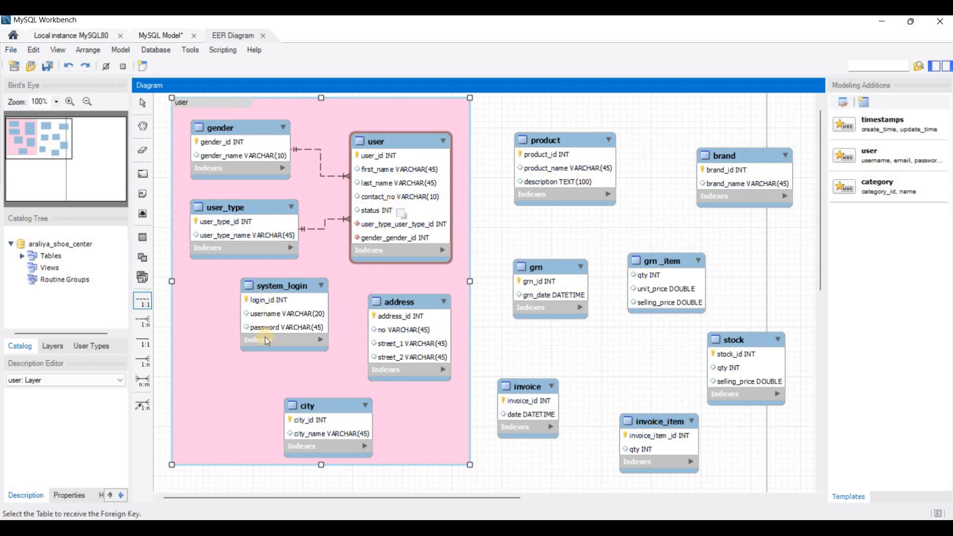
click(283, 314)
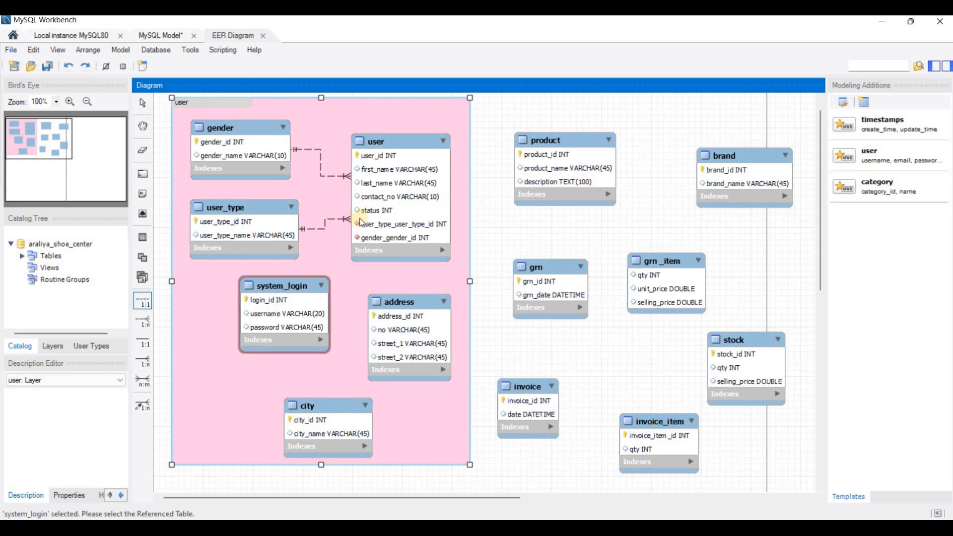
click(388, 183)
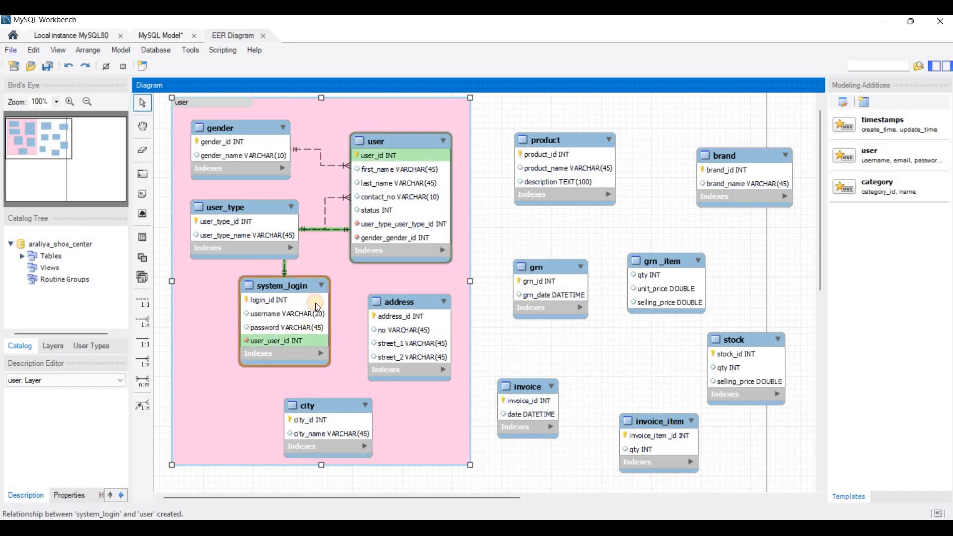
drag(315, 303, 252, 290)
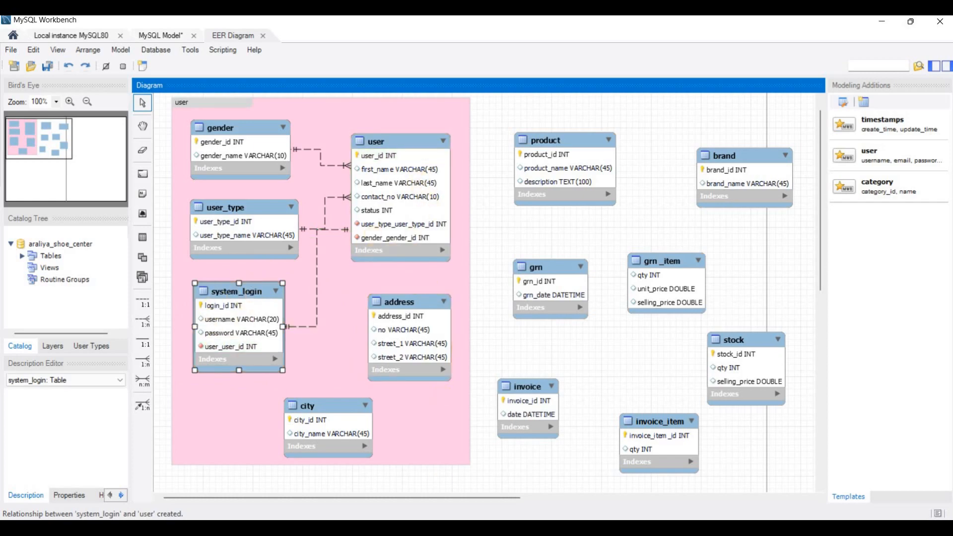
key(alt+Tab)
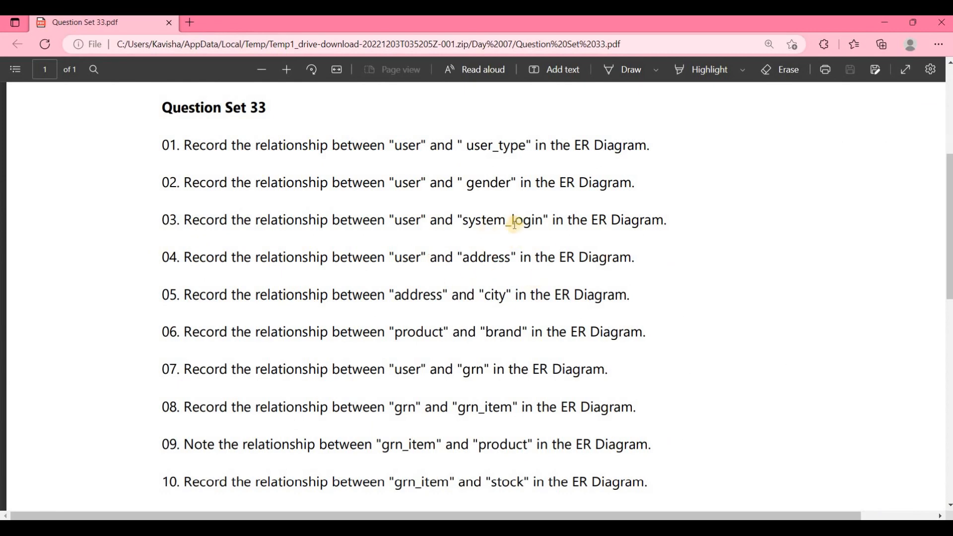
- Minimize the Edge PDF window to reveal the EER diagram
click(890, 21)
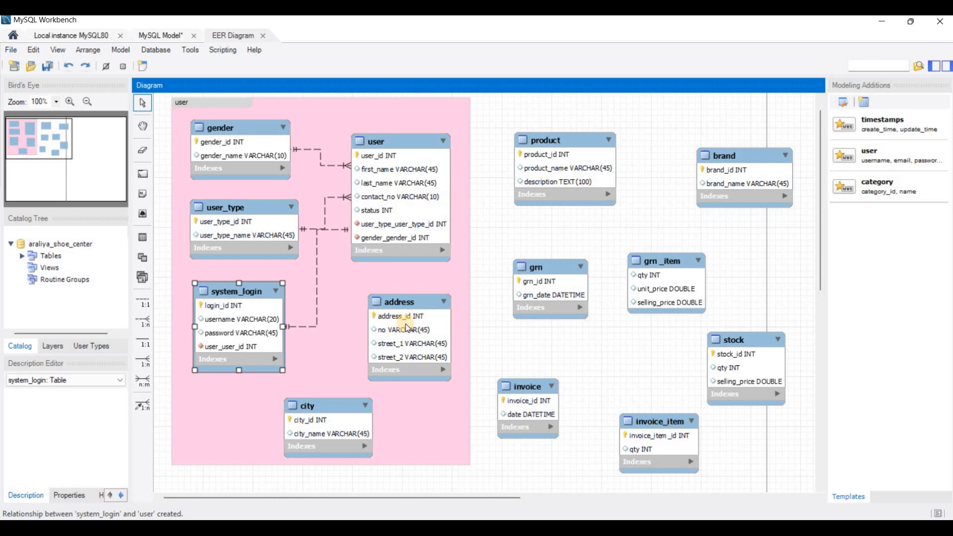
- Relate user to address 1:n, adding address_address_id to user, then show the PDF
click(140, 323)
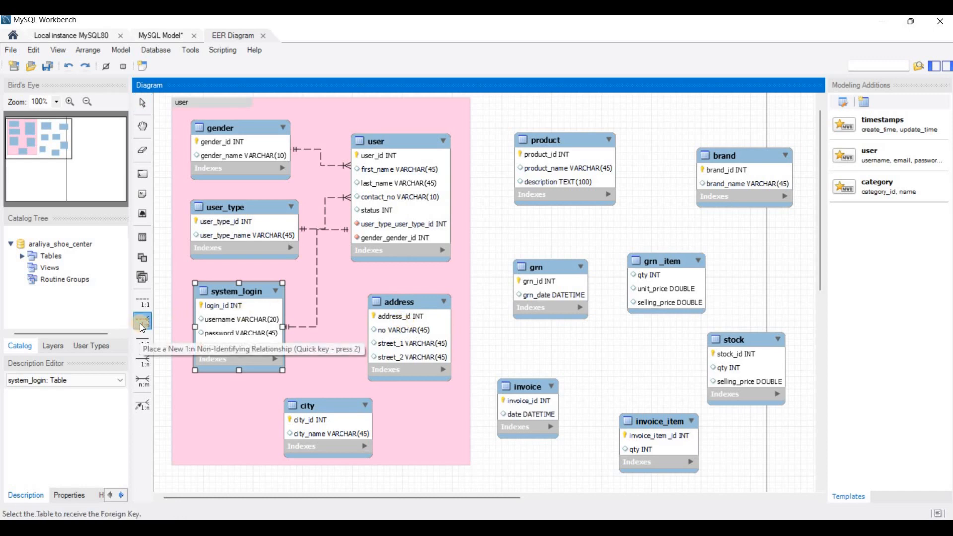
click(396, 186)
click(414, 318)
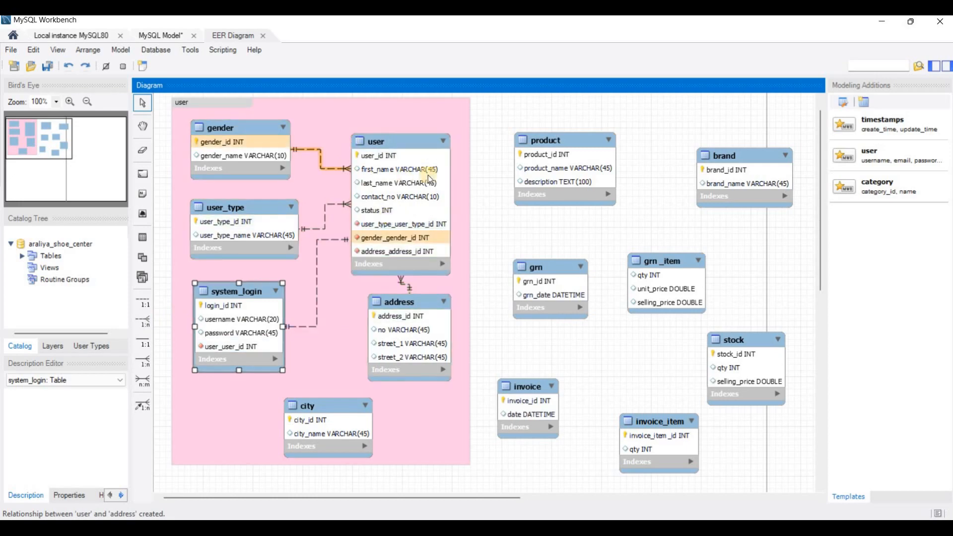
key(alt+Tab)
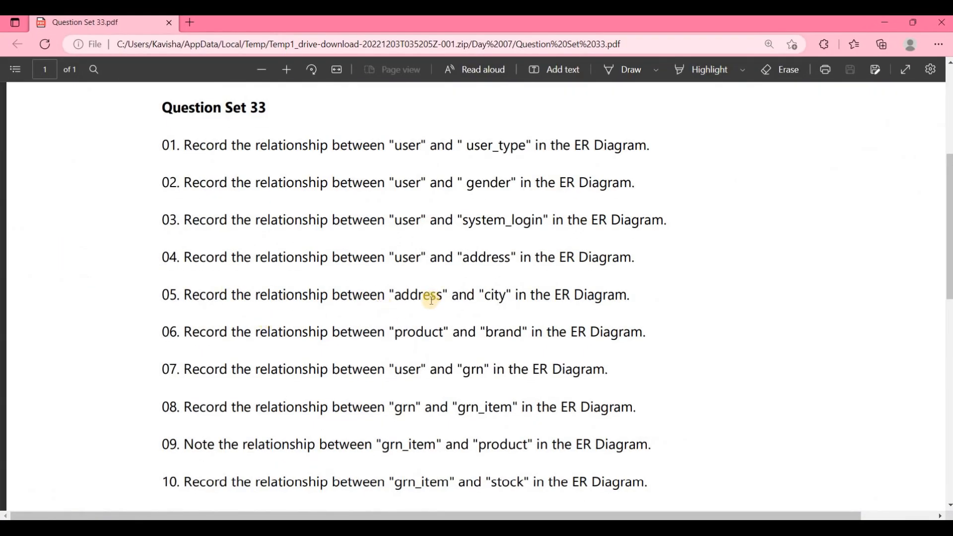
- Scroll the PDF down to questions 11–12, then switch back to the EER diagram
scroll(431, 298, down, 2)
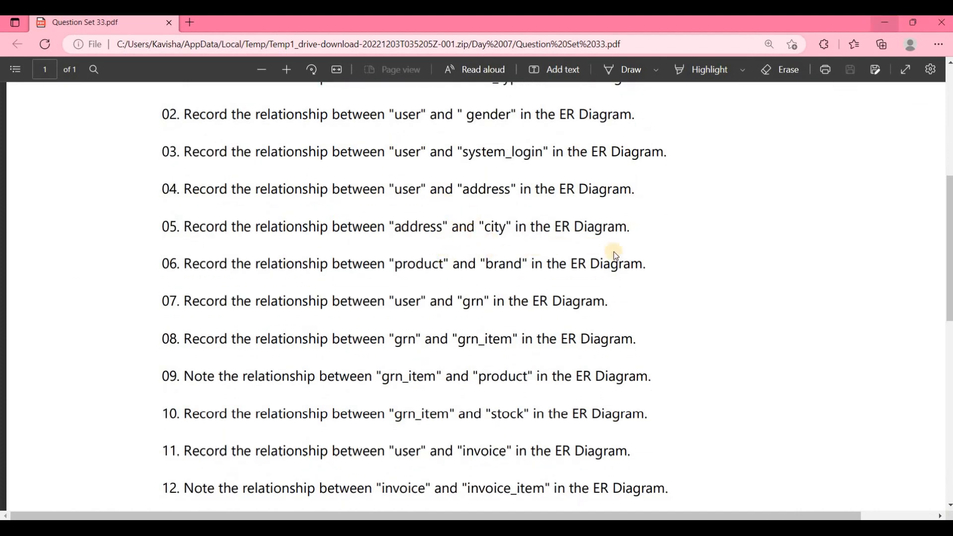
key(alt+Tab)
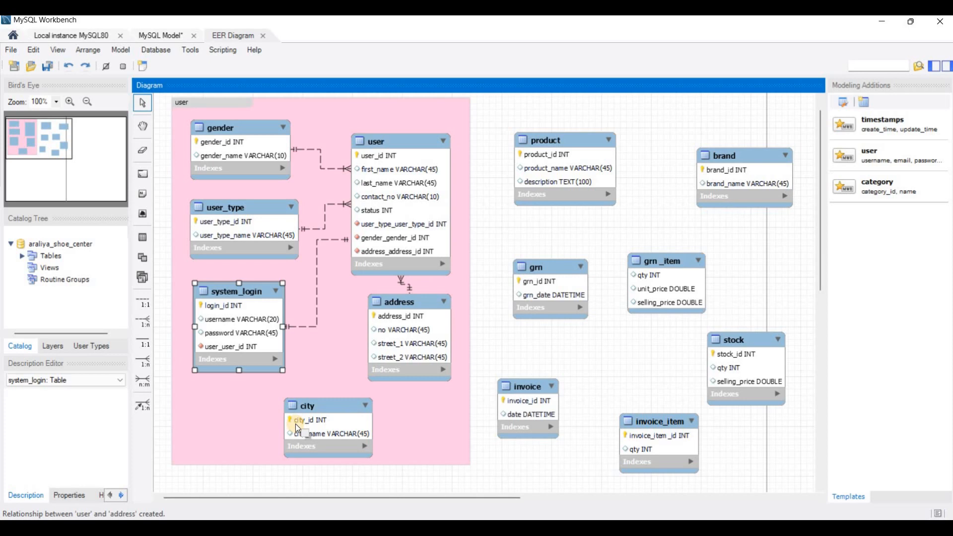
- Relate address to city 1:n, adding city_city_id, nudge city left, and briefly check the PDF
click(138, 317)
click(407, 361)
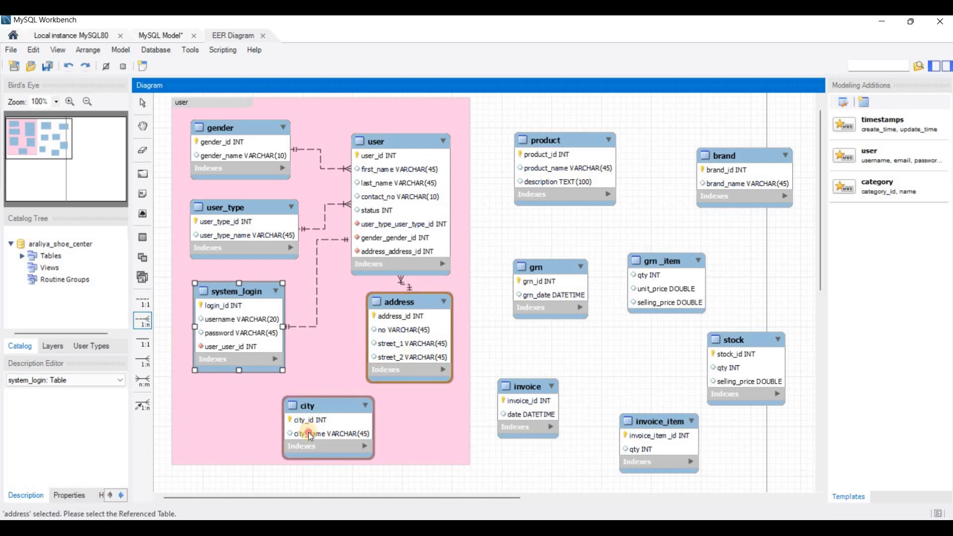
click(308, 433)
drag(309, 404, 341, 399)
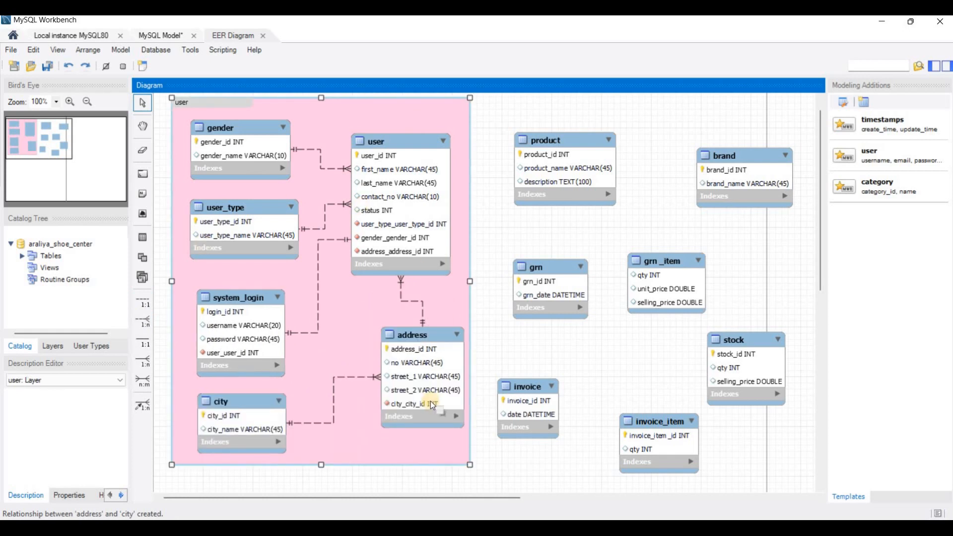
click(388, 527)
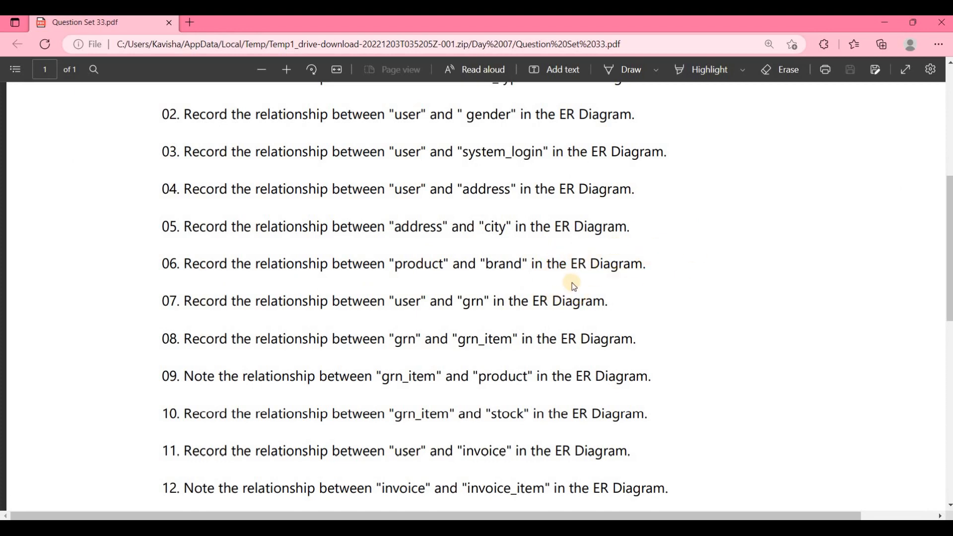
key(alt+Tab)
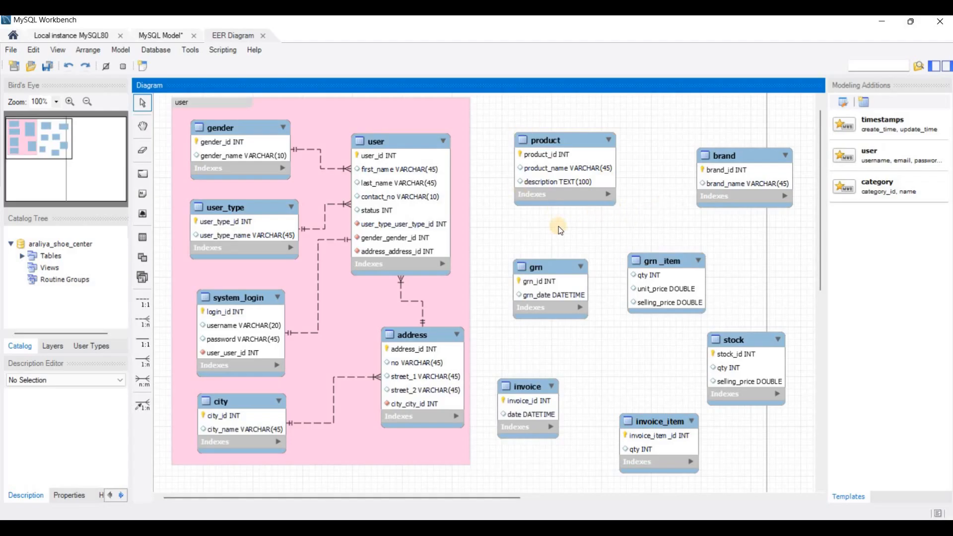
- Nudge the brand table up, then draw a 1:n non-identifying relationship from product to brand
click(760, 150)
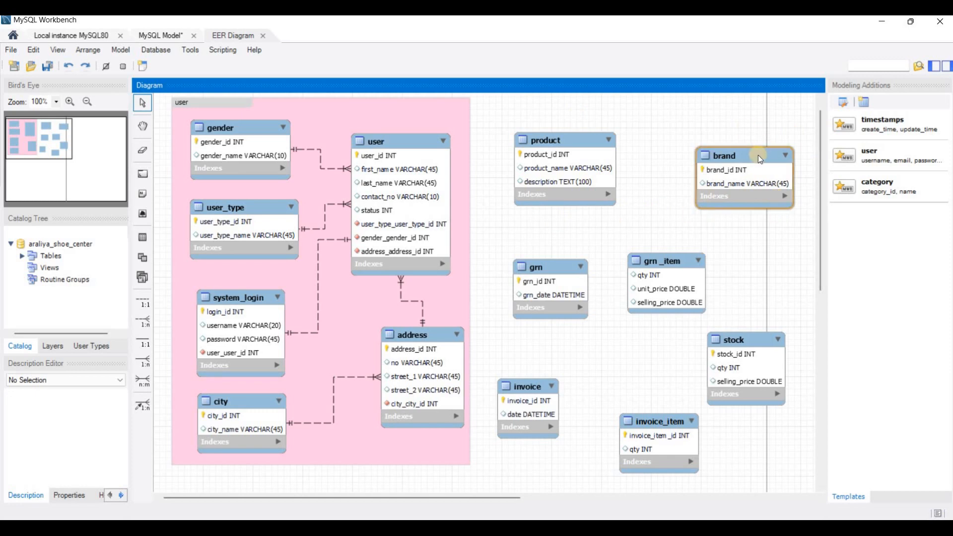
drag(757, 145, 755, 133)
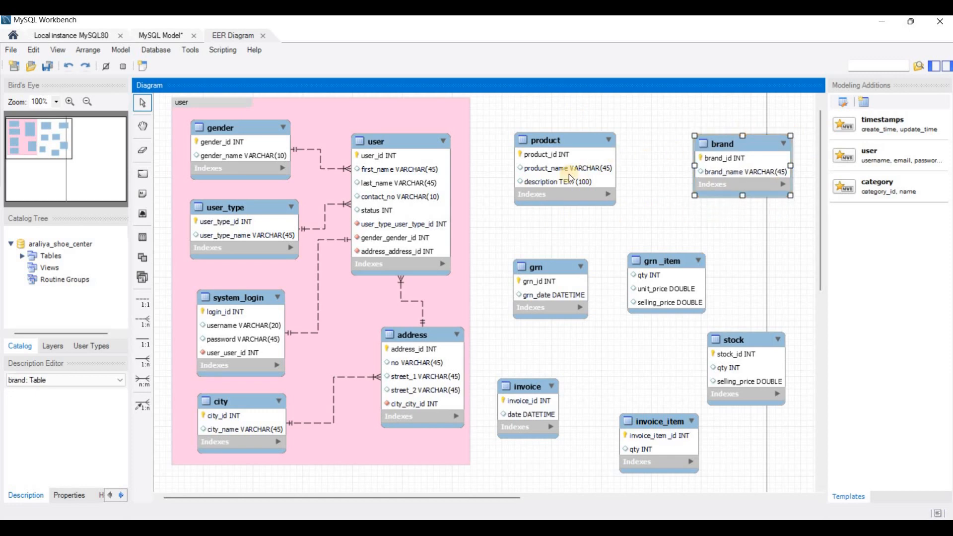
click(665, 163)
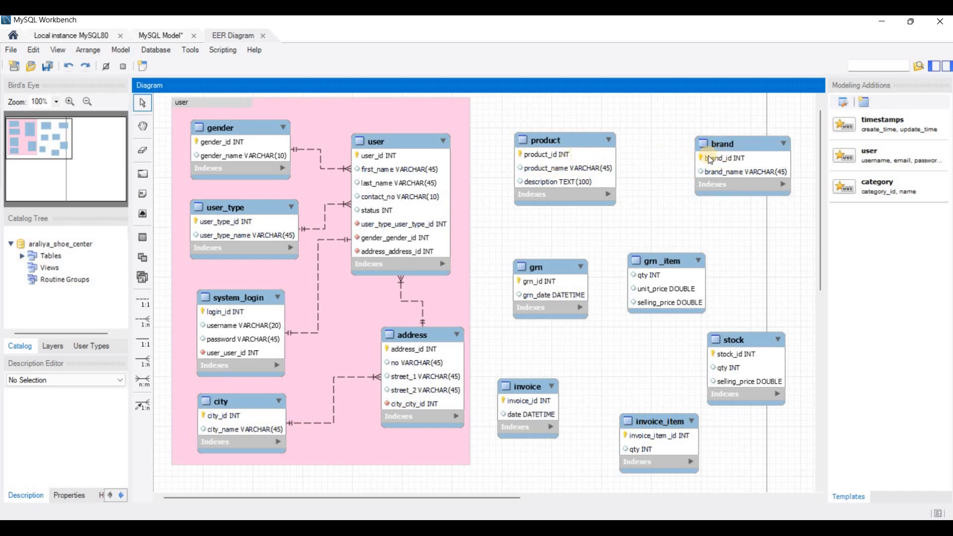
click(749, 139)
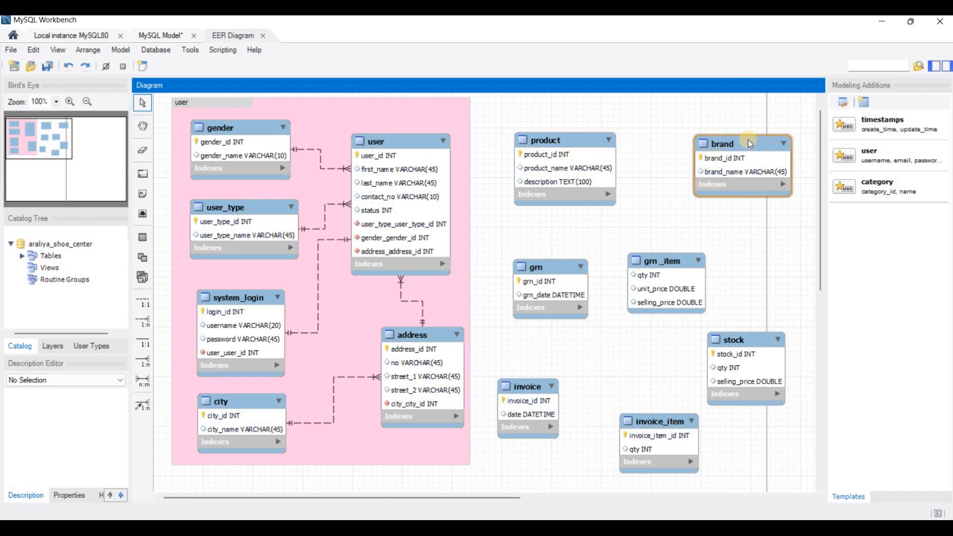
click(139, 324)
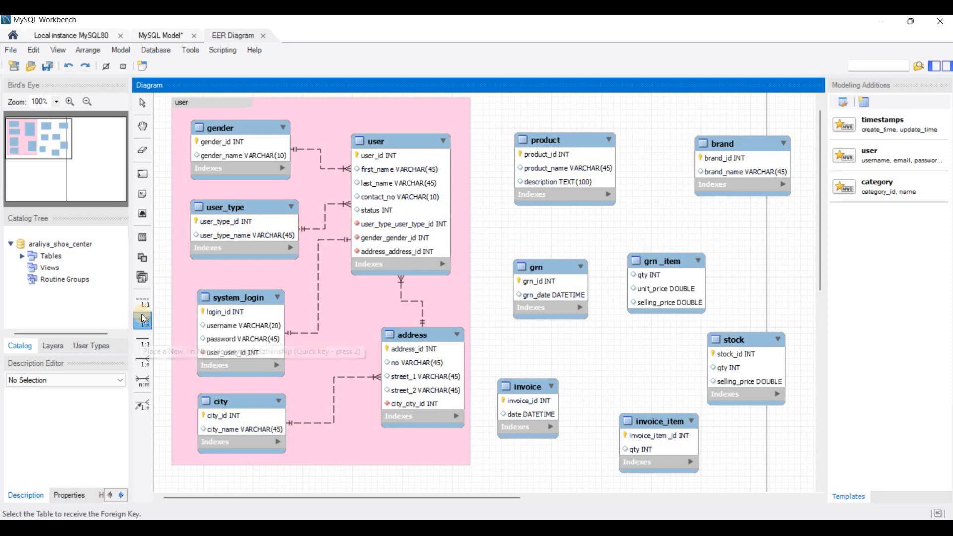
click(573, 155)
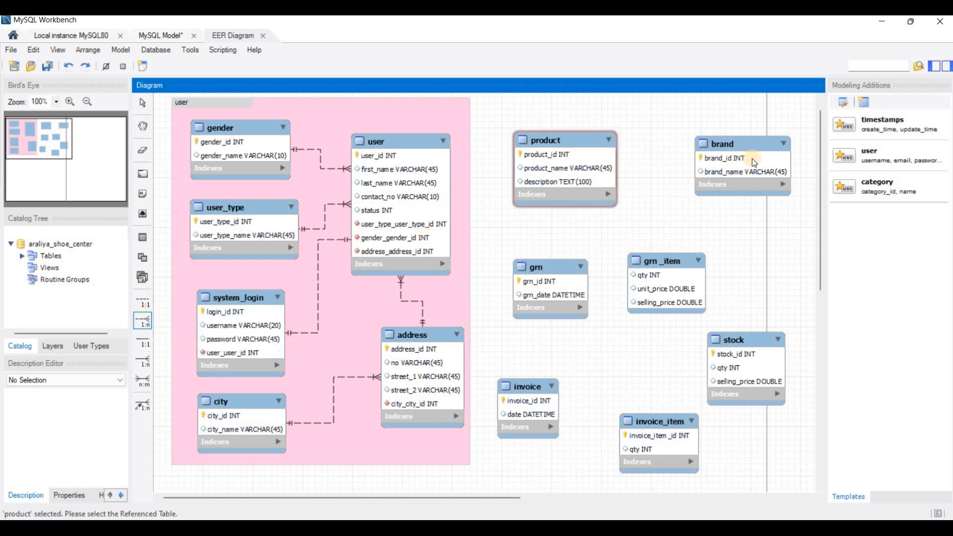
click(753, 159)
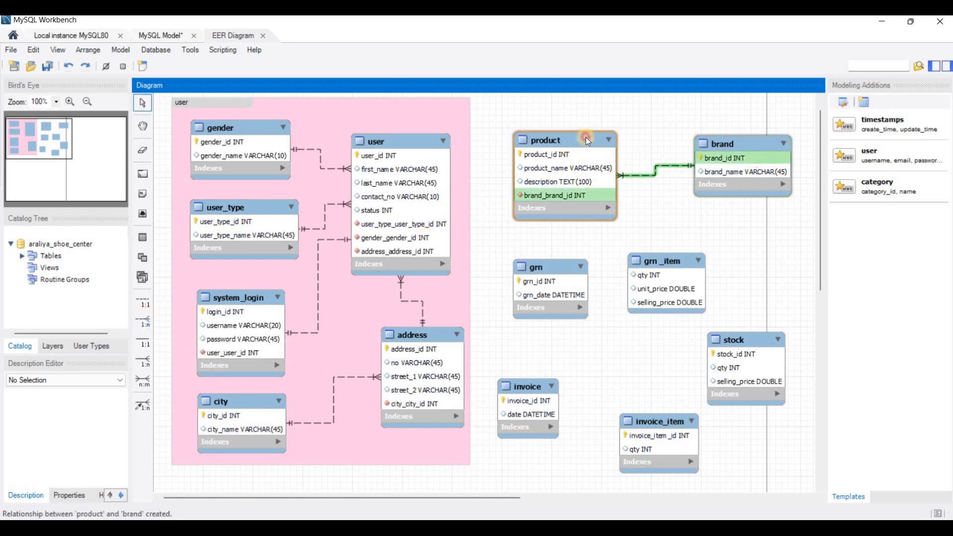
- Move product and brand up-left side by side and bring back the question PDF
click(581, 159)
drag(582, 160, 578, 152)
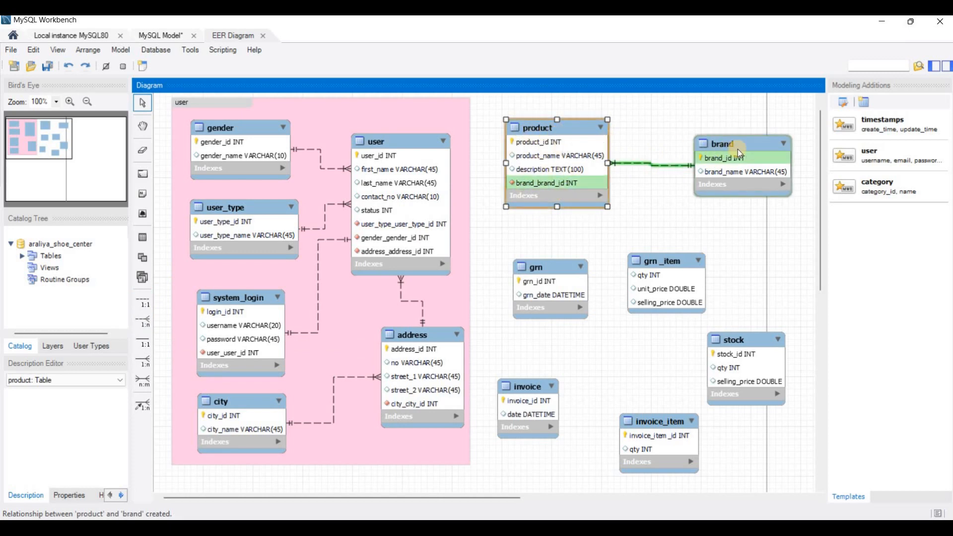
drag(738, 149, 733, 142)
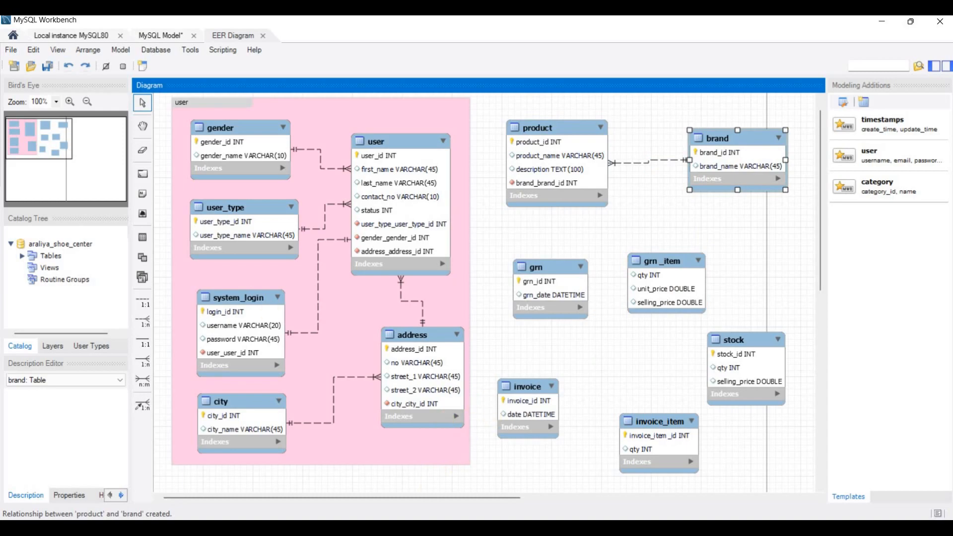
key(alt+Tab)
scroll(491, 198, down, 3)
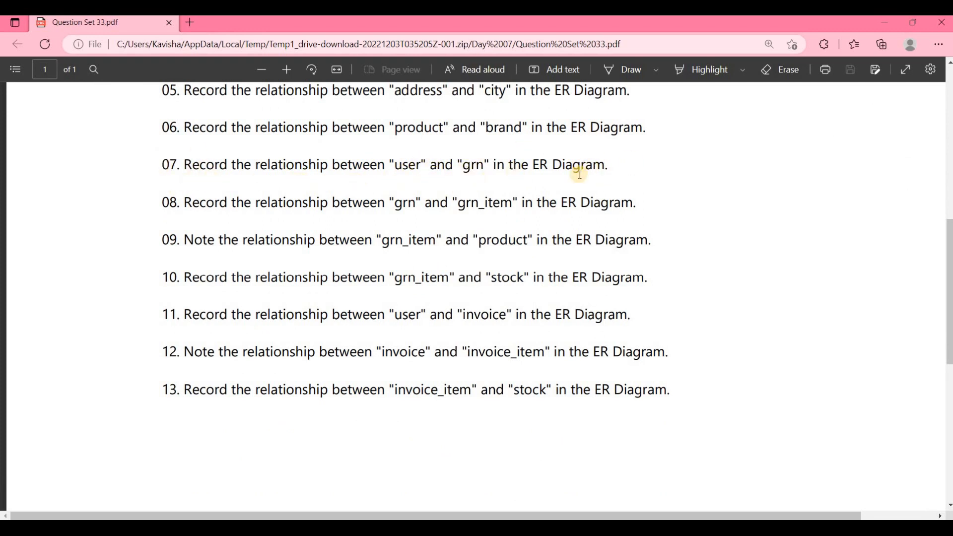
- Check the address table's relationships against the question list, then return to the EER diagram
key(alt+Tab)
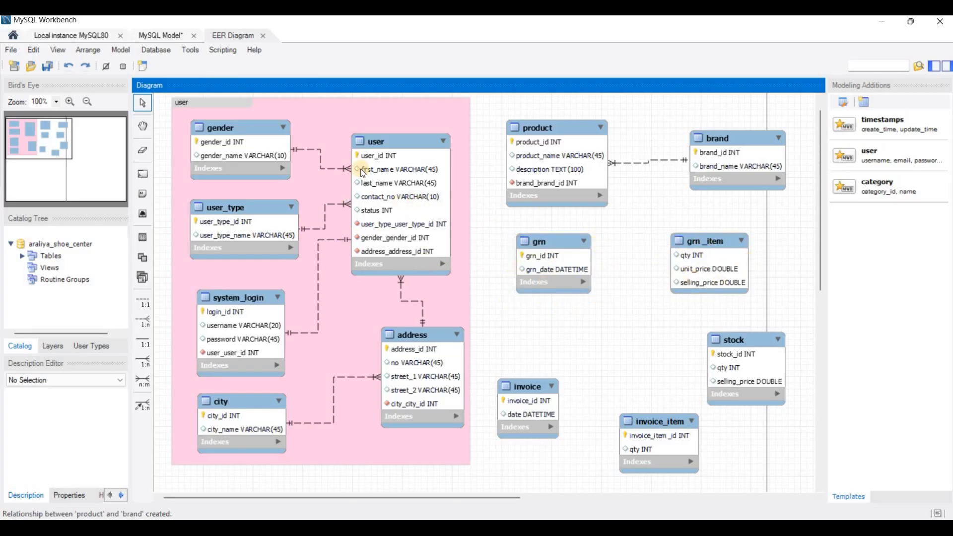
click(417, 410)
key(alt+Tab)
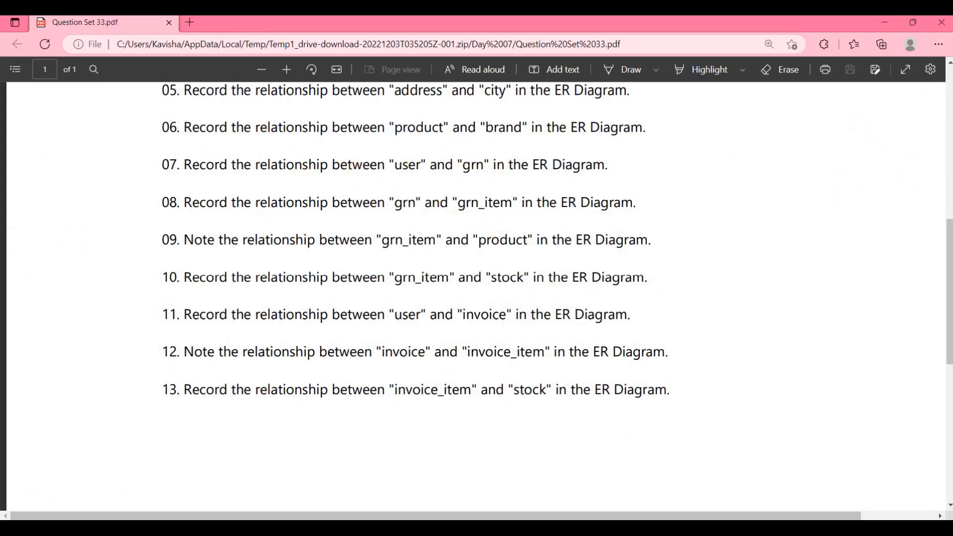
key(alt+Tab)
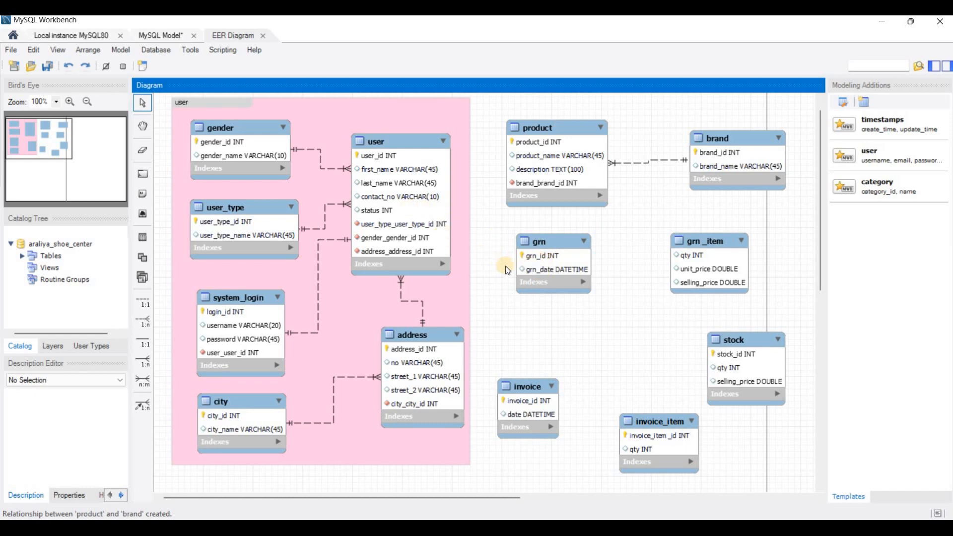
- Link grn to user with a 1:n non-identifying relationship, adding user_user_id to grn
click(143, 326)
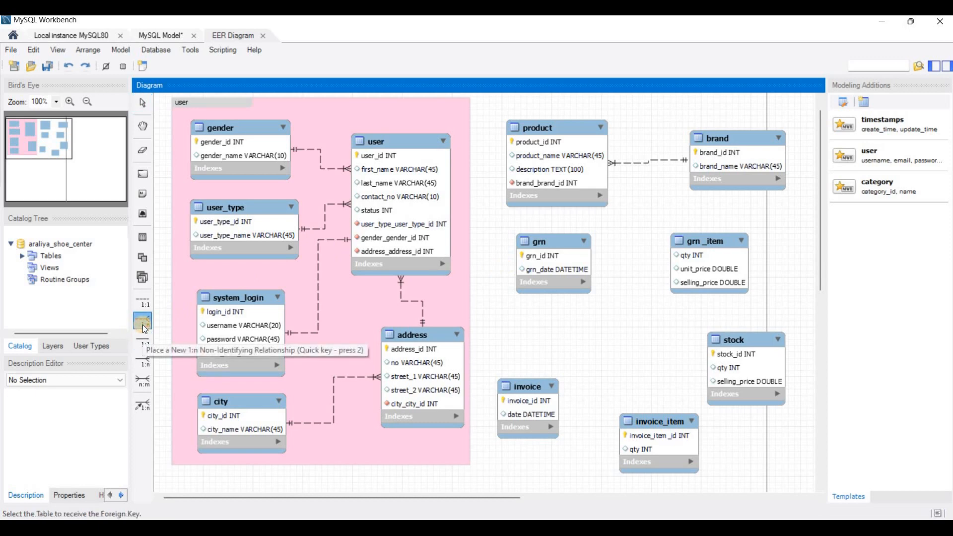
click(527, 263)
click(408, 196)
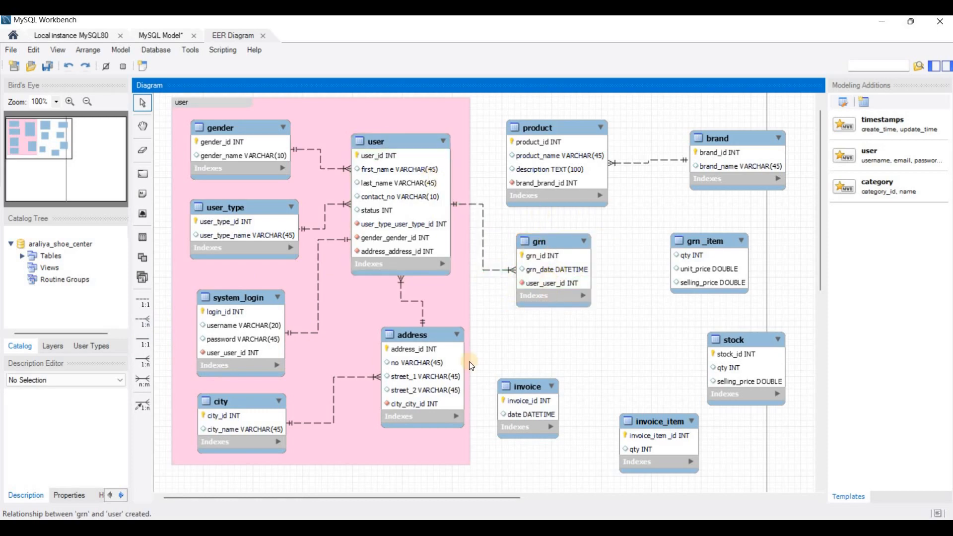
key(alt+Tab)
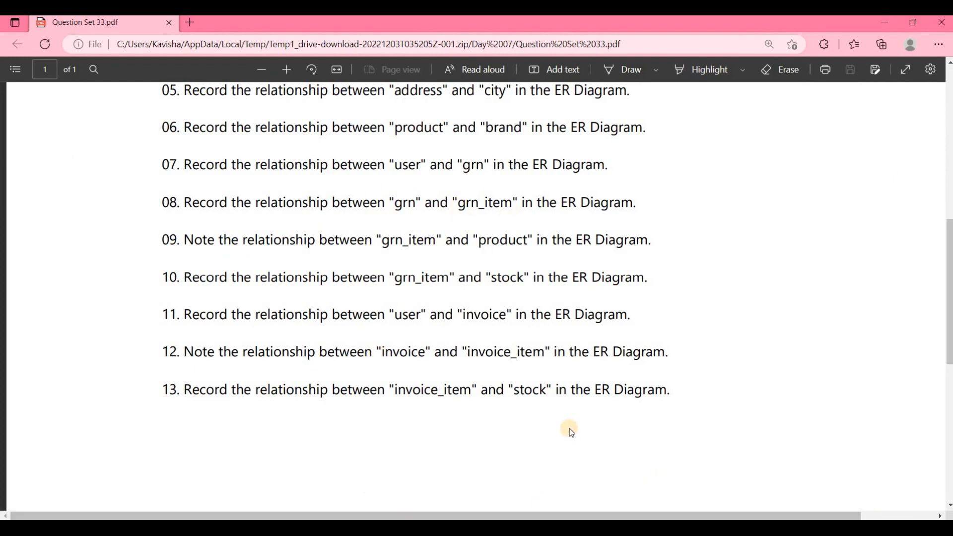
- Return from the question PDF to the araliya_shoe_center EER diagram
key(alt+Tab)
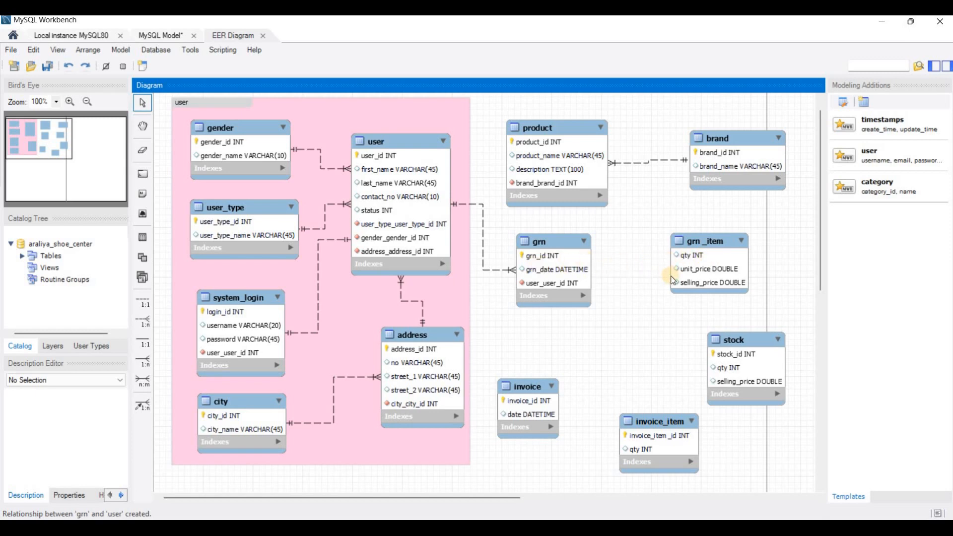
- Add a 1:n relationship from grn_item to grn (grn_grn_id) and line up both tables
click(142, 322)
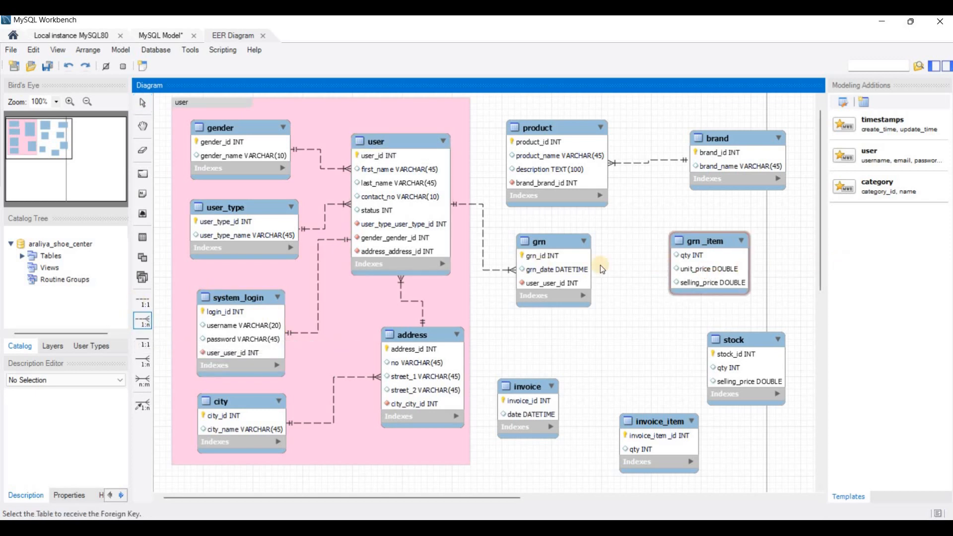
click(572, 268)
drag(725, 240, 732, 230)
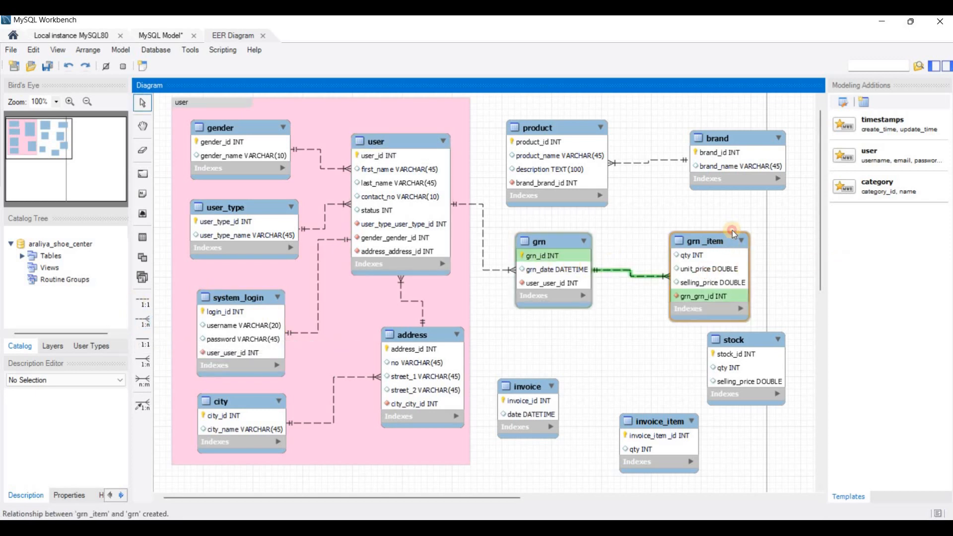
mouse_move(567, 243)
mouse_down()
mouse_move(568, 232)
mouse_move(575, 240)
mouse_up()
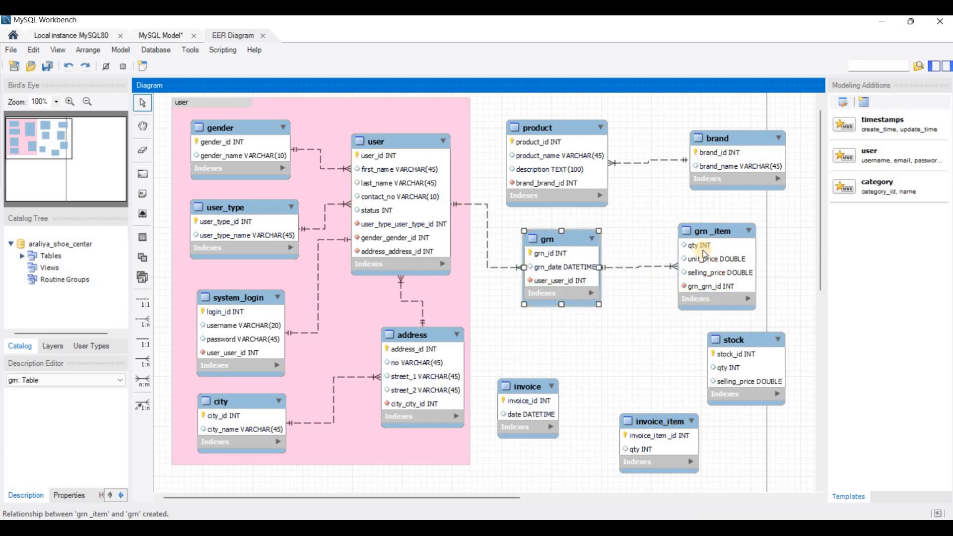
click(387, 527)
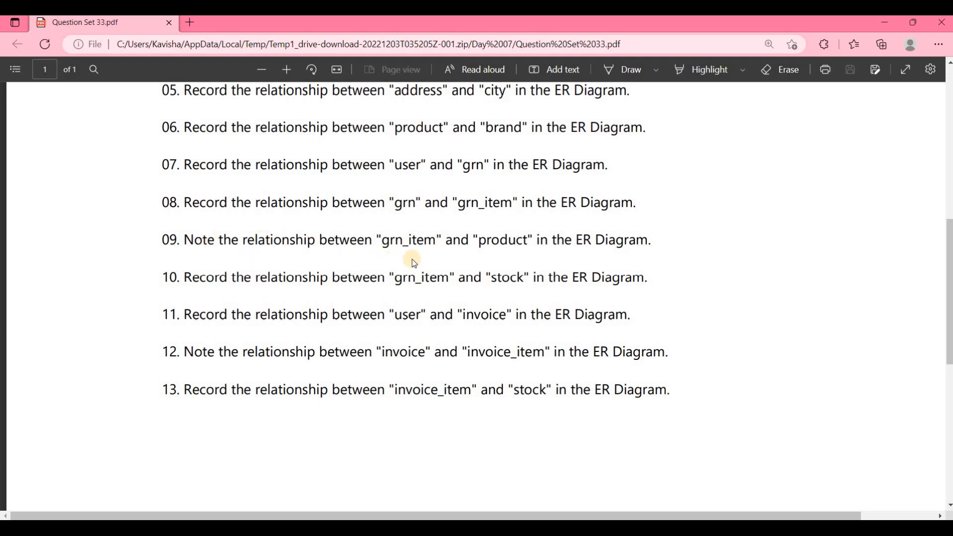
- Minimise the PDF after reading question 09 to bring the diagram back
click(884, 29)
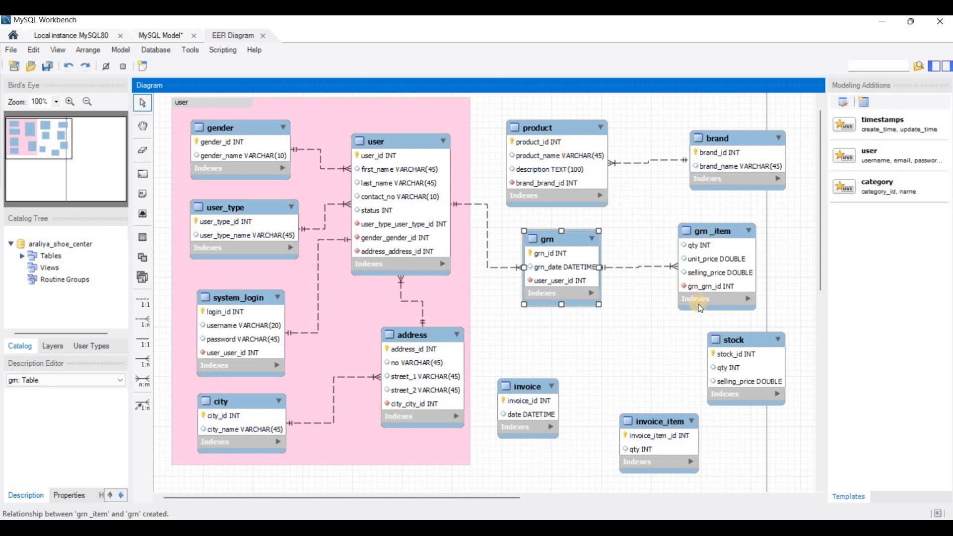
- Give grn_item product_product_id via a 1:n non-identifying link to product, nudging grn_item right
click(144, 321)
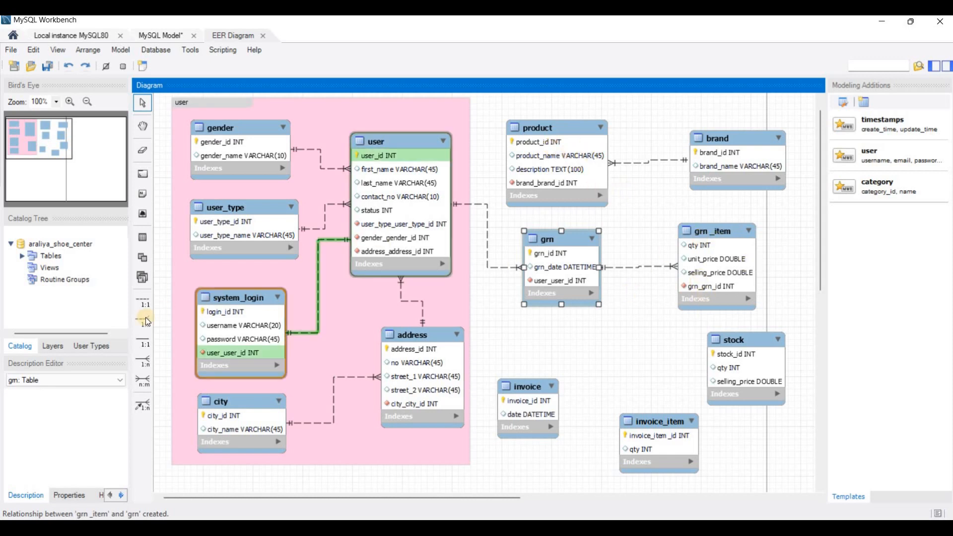
click(703, 249)
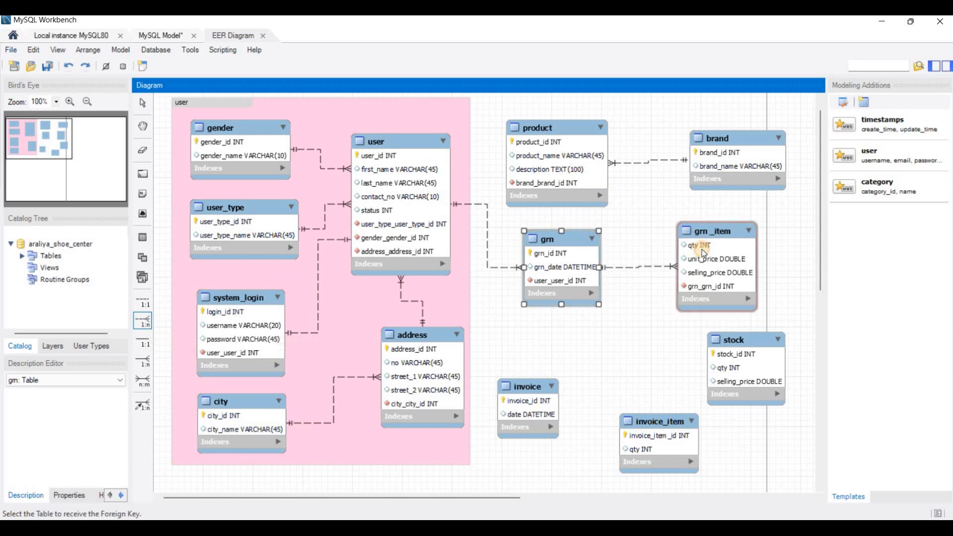
click(600, 158)
drag(701, 236, 709, 237)
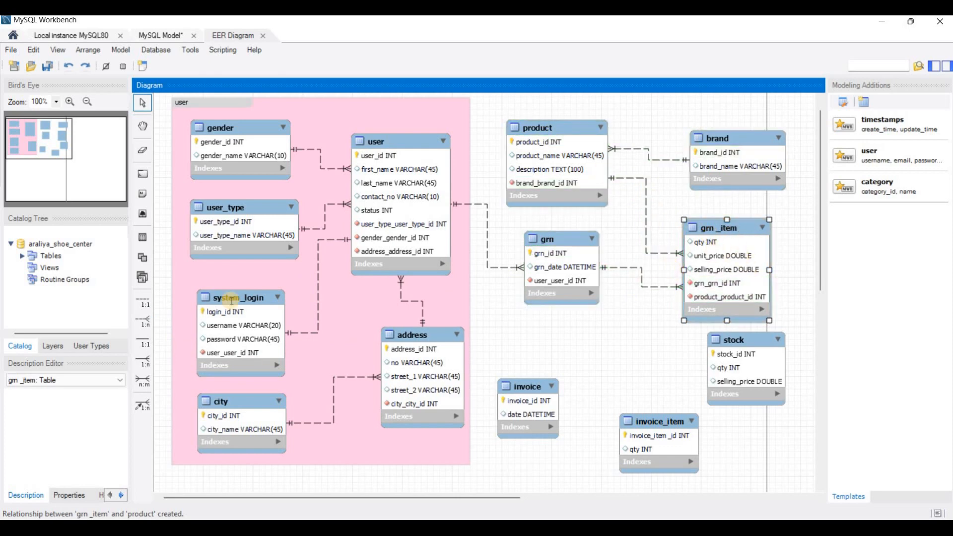
- Check the question list, then shift the stock table down in the diagram
key(alt+Tab)
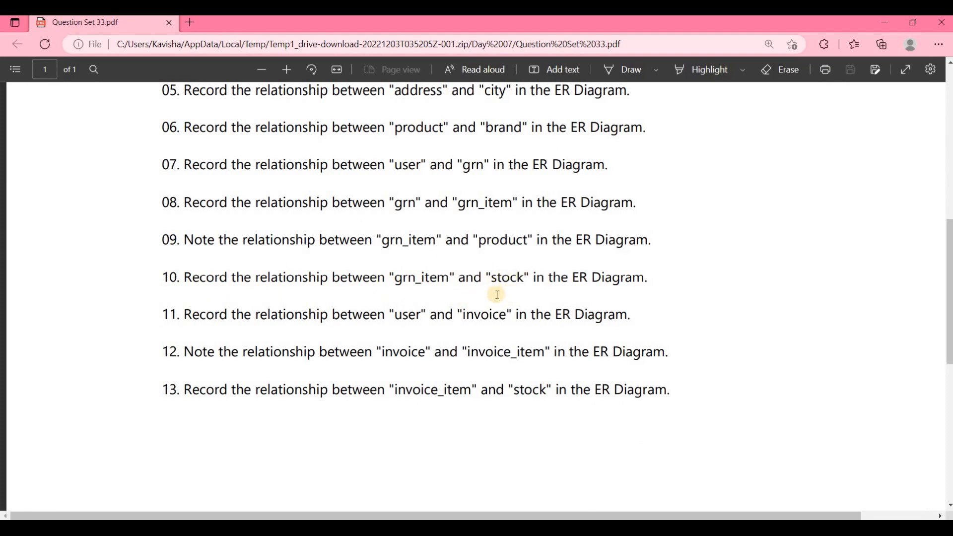
key(alt+Tab)
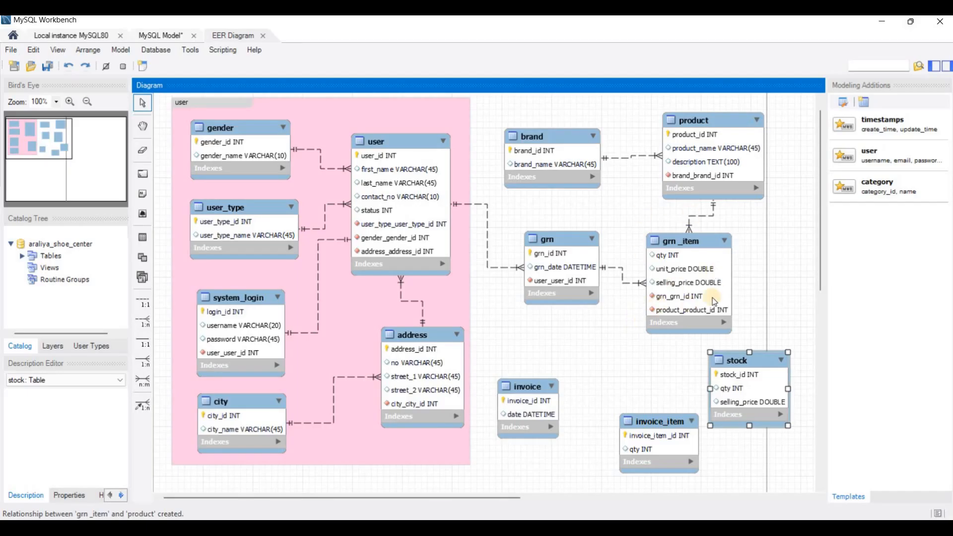
drag(659, 427, 631, 440)
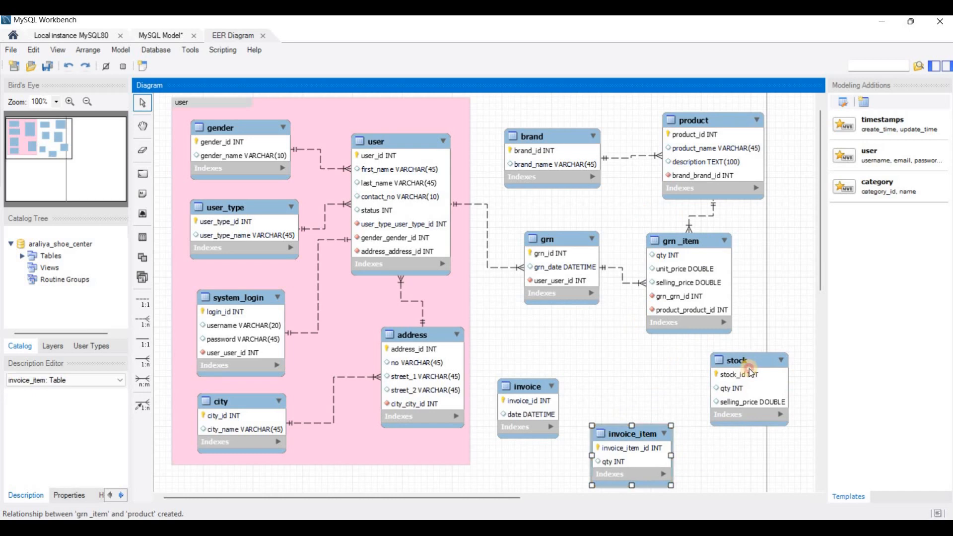
- Link grn_item to stock with a 1:n non-identifying relationship, moving stock below grn_item
drag(750, 369, 737, 368)
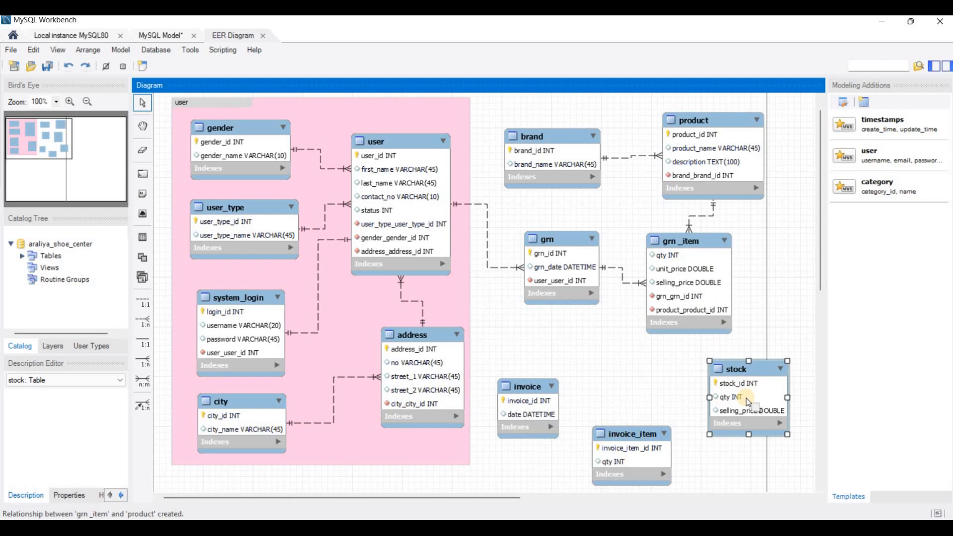
click(143, 324)
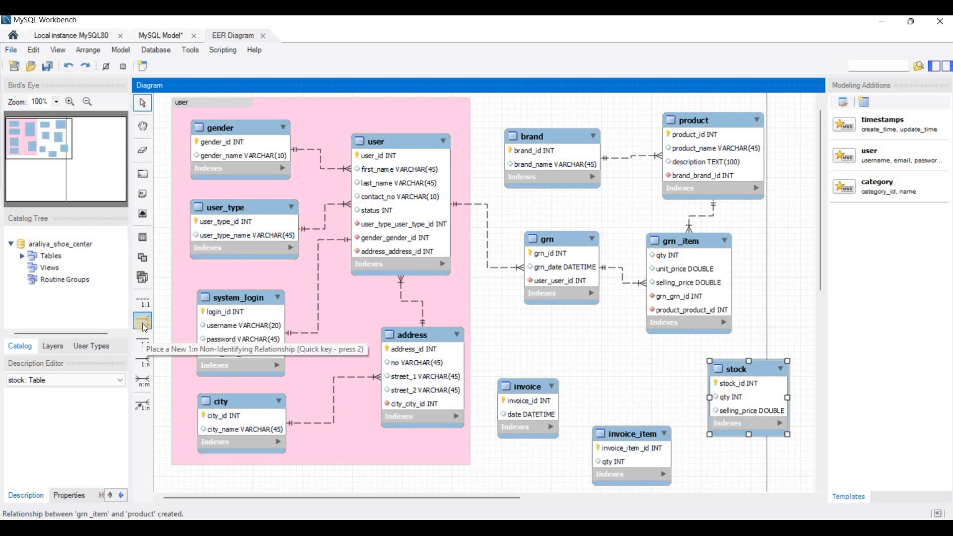
click(681, 297)
click(741, 413)
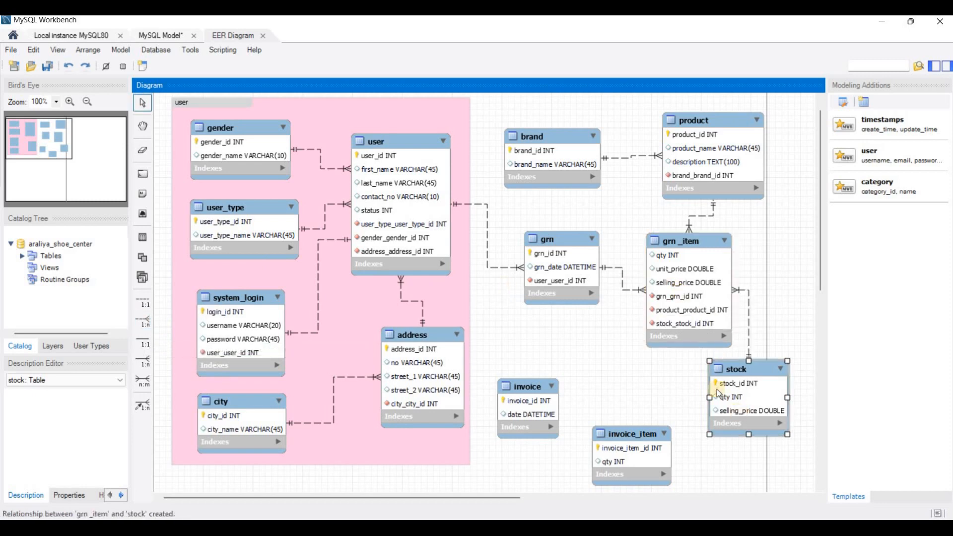
drag(722, 242, 739, 239)
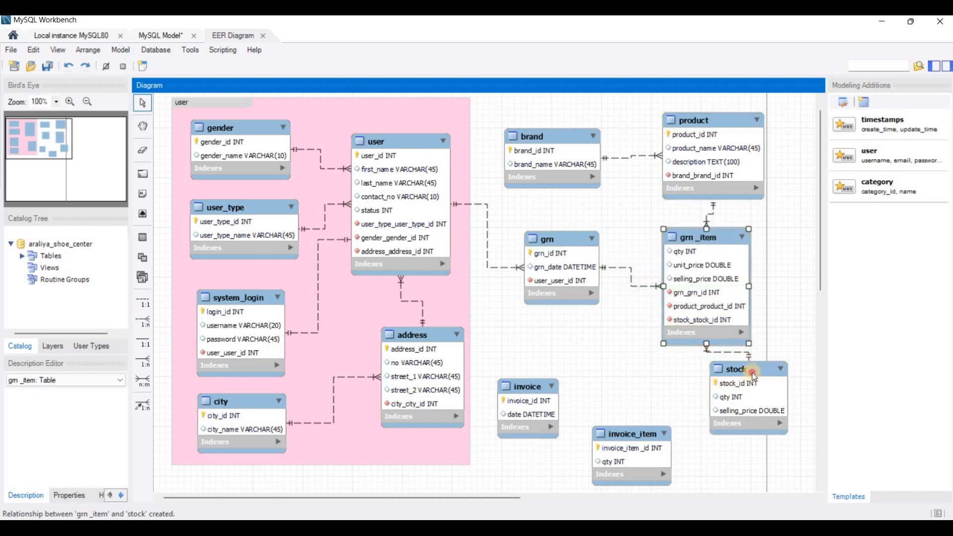
drag(752, 373, 765, 417)
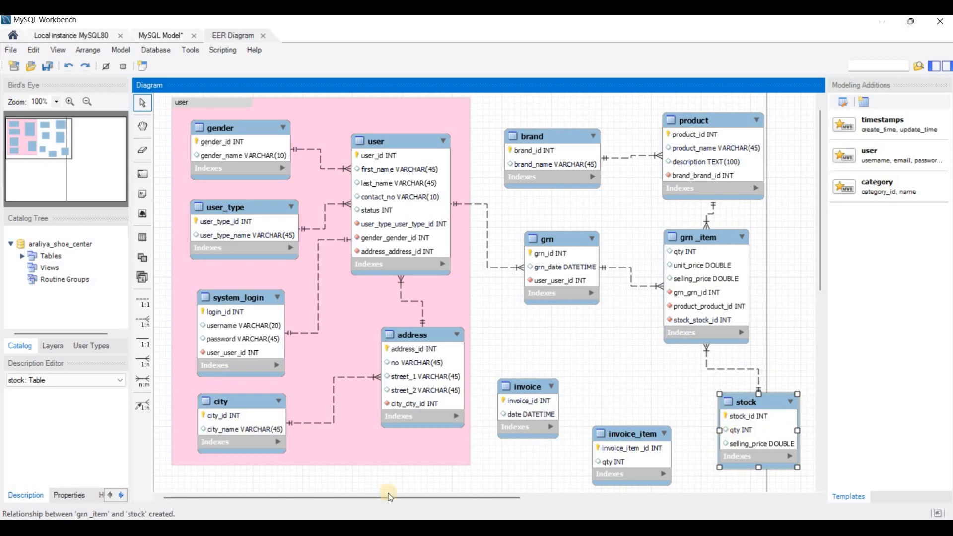
key(alt+Tab)
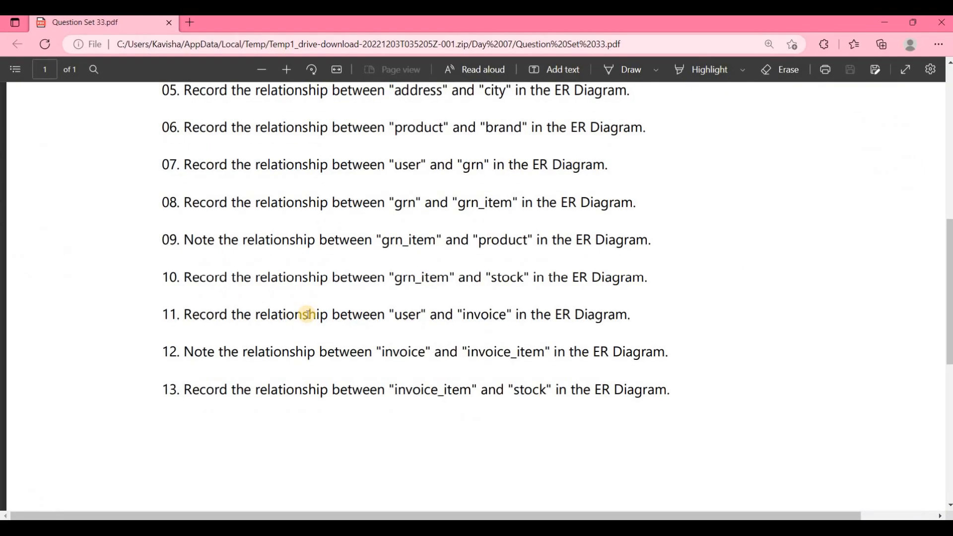
- Read questions 07–13, move the invoice table up below grn, and return to the diagram
scroll(308, 315, down, 2)
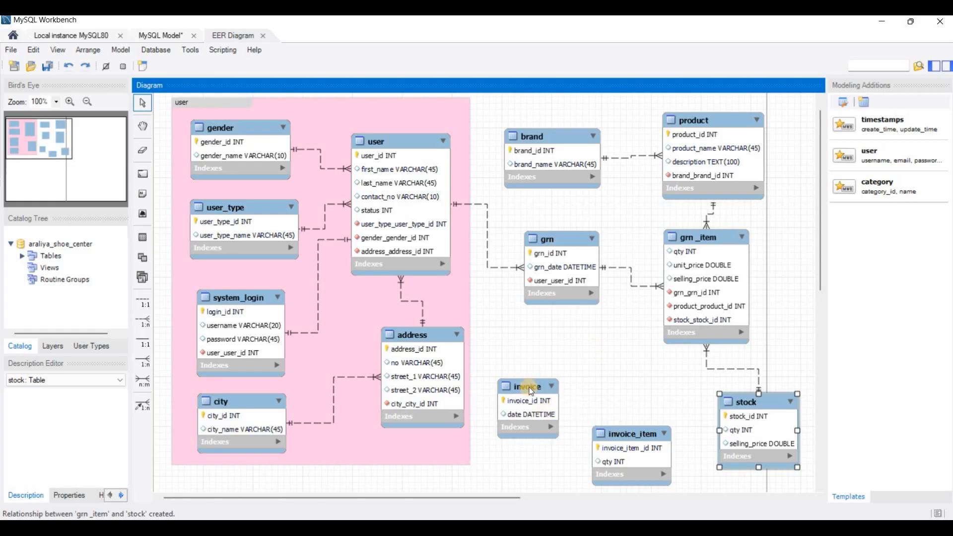
drag(530, 391, 542, 352)
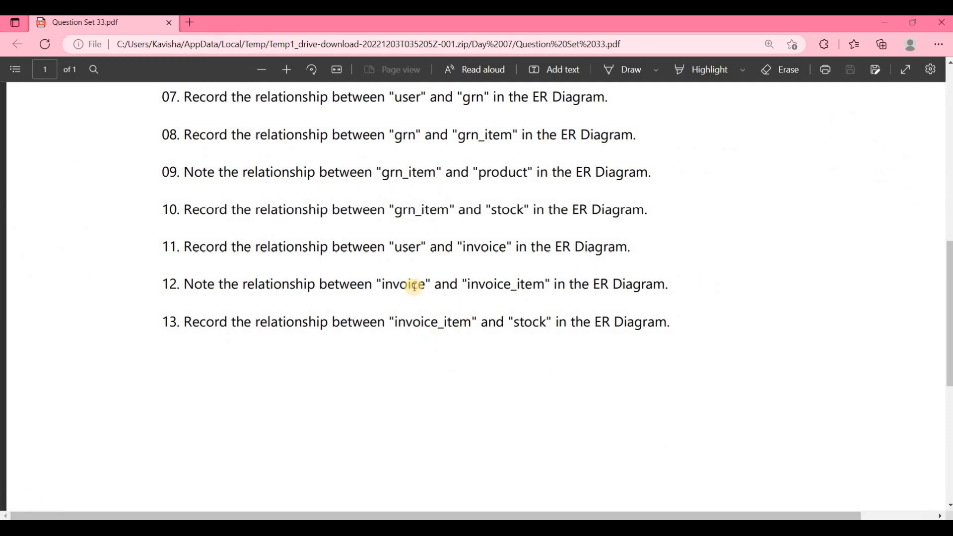
click(885, 23)
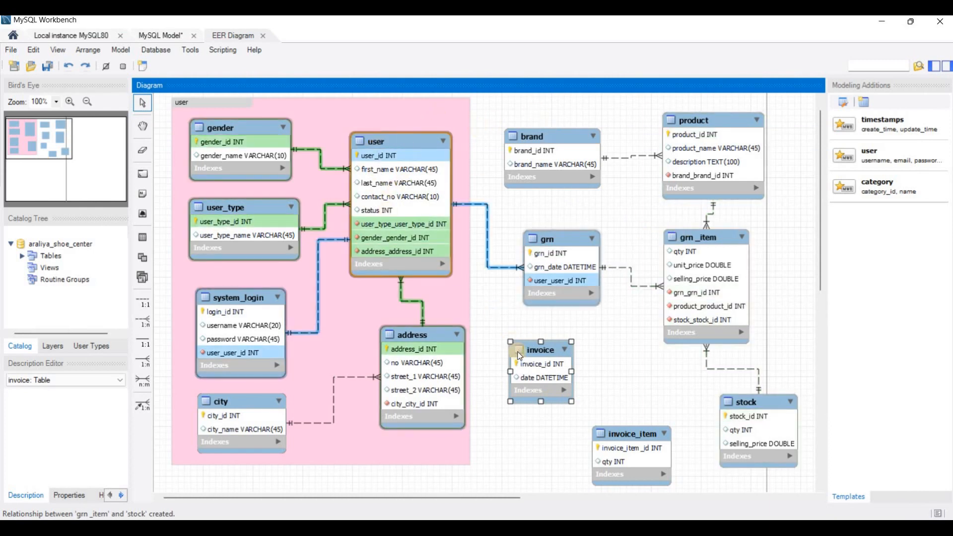
- Link invoice to user with a 1:n non-identifying relationship, adding user_user_id to invoice
click(549, 381)
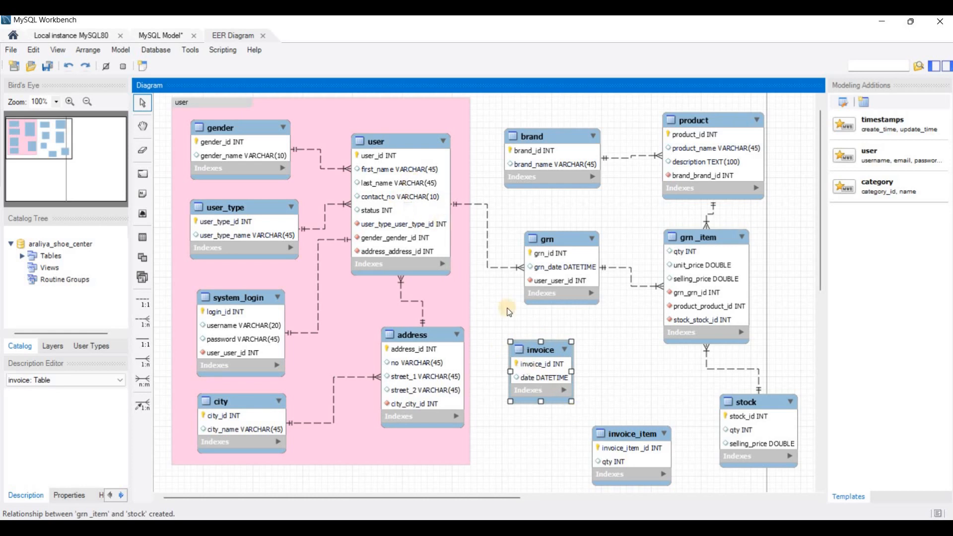
click(143, 324)
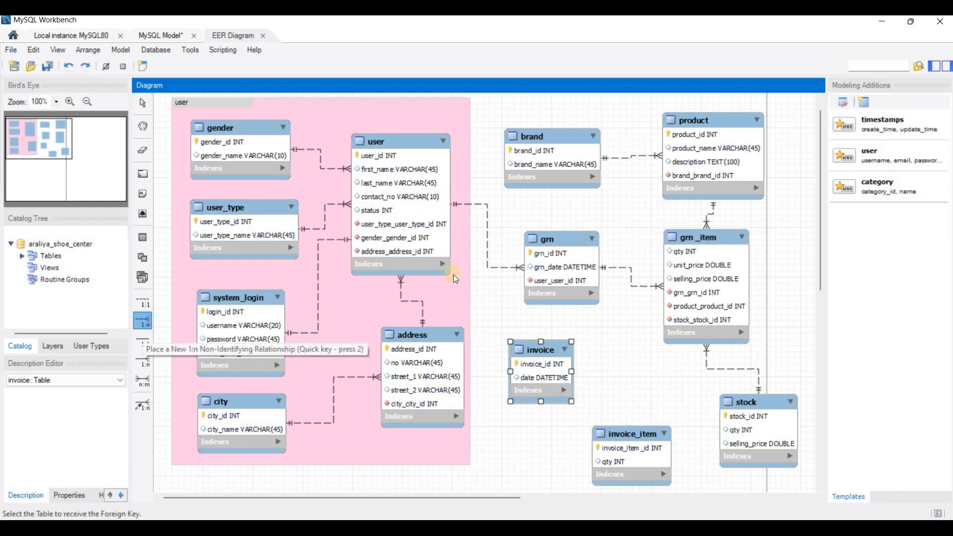
click(543, 381)
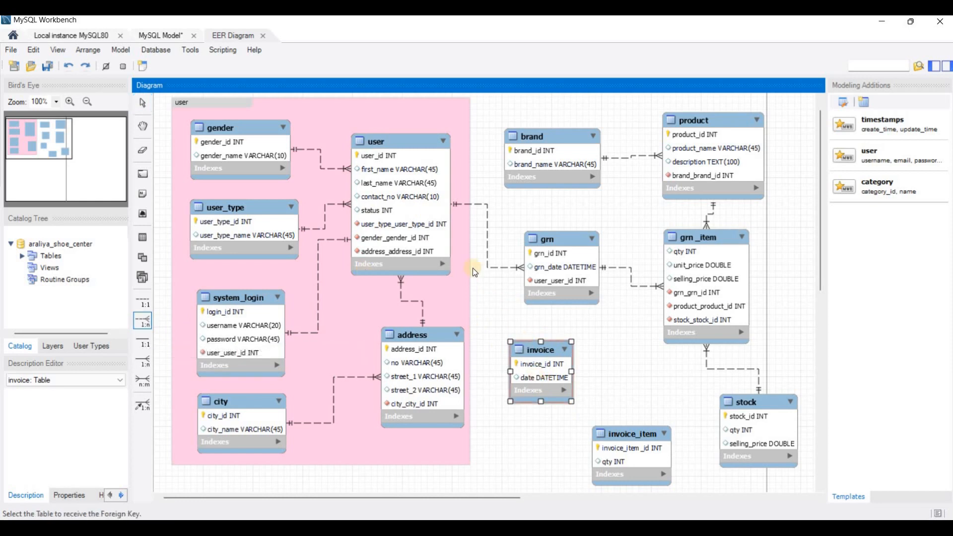
click(404, 189)
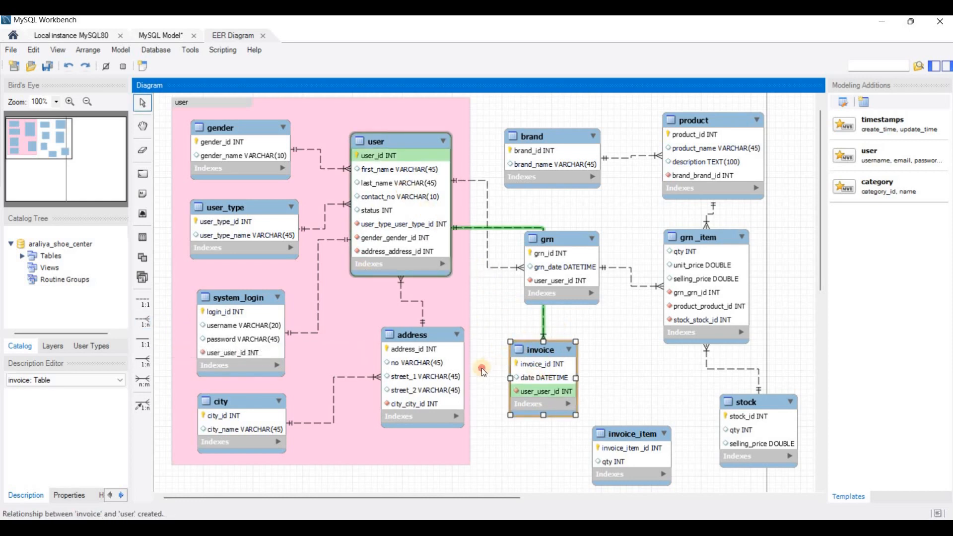
mouse_move(530, 374)
mouse_down()
mouse_move(498, 403)
mouse_move(508, 385)
mouse_move(499, 371)
mouse_move(528, 357)
mouse_up()
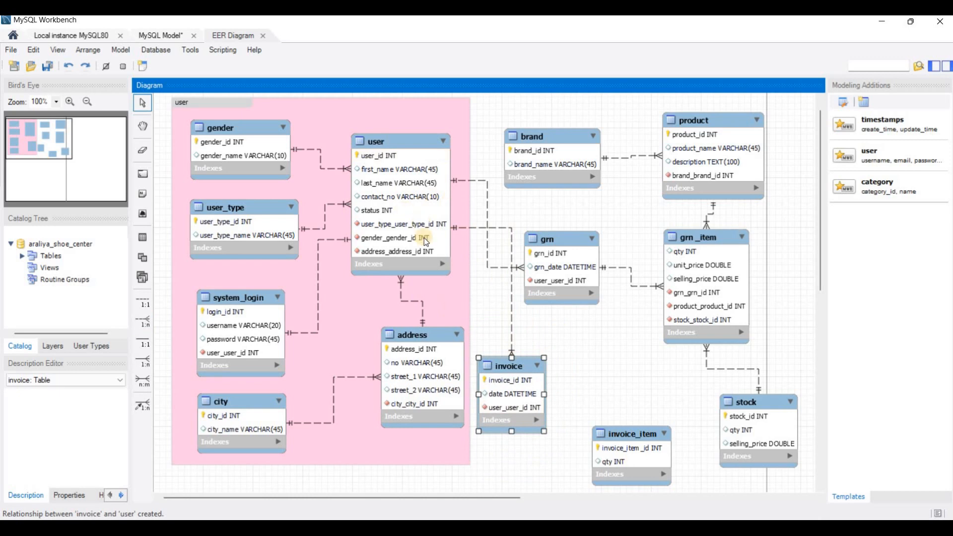
- Check the question PDF, then move invoice_item up beside invoice
click(392, 529)
click(516, 370)
drag(636, 435, 633, 392)
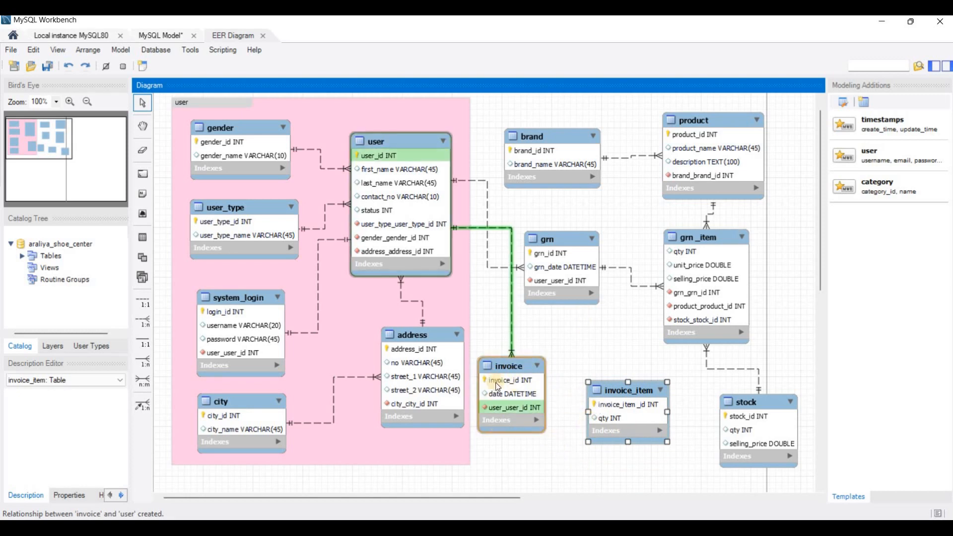
- Add a 1:n non-identifying link from invoice_item to invoice, creating invoice_invoice_id, then return to the PDF
click(615, 471)
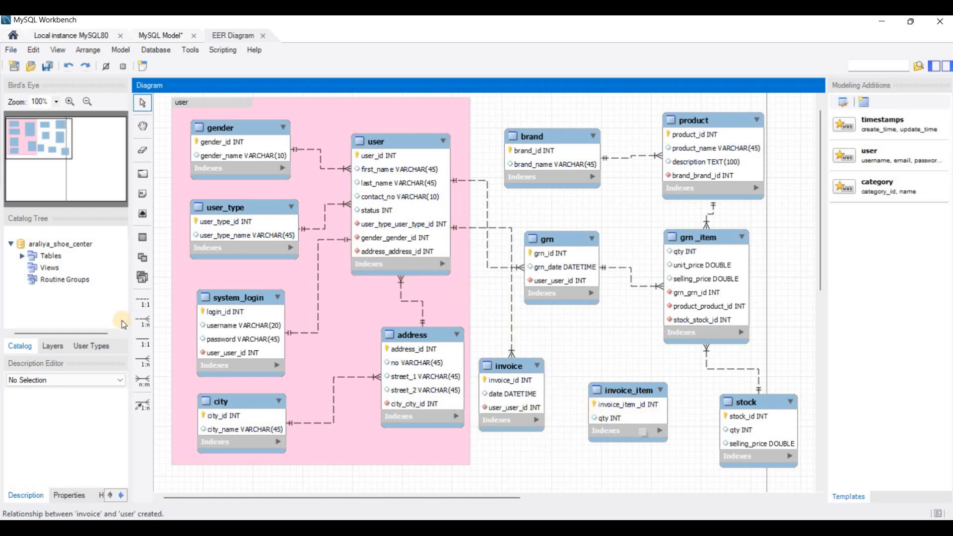
click(143, 320)
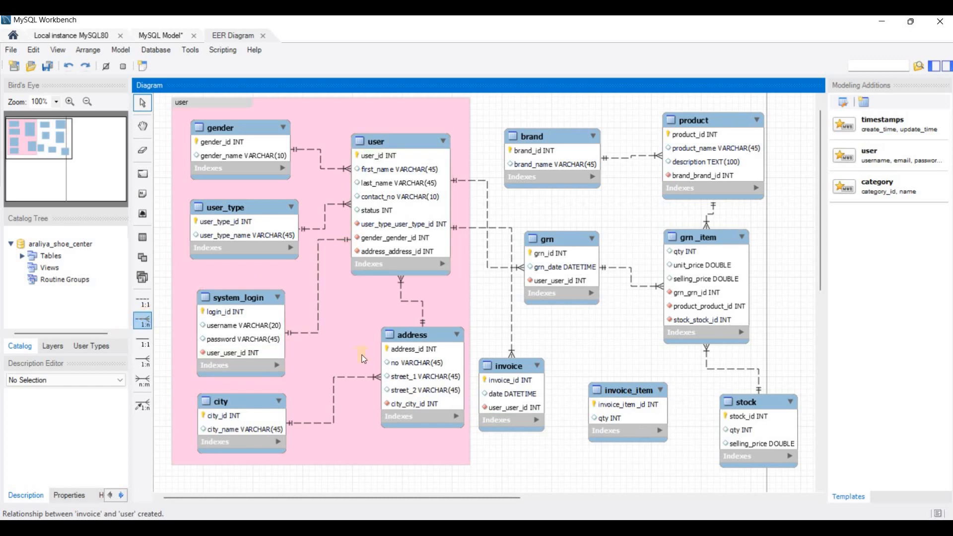
click(637, 406)
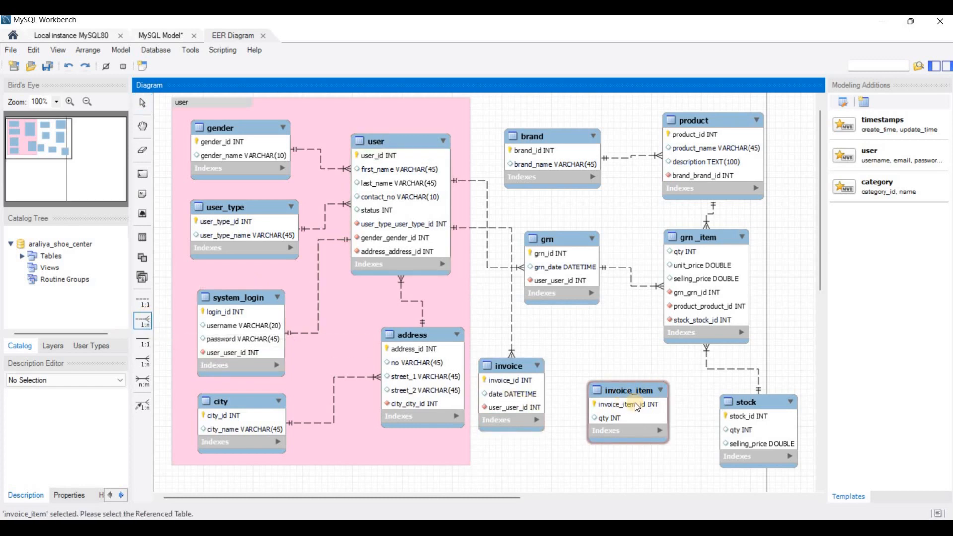
click(518, 388)
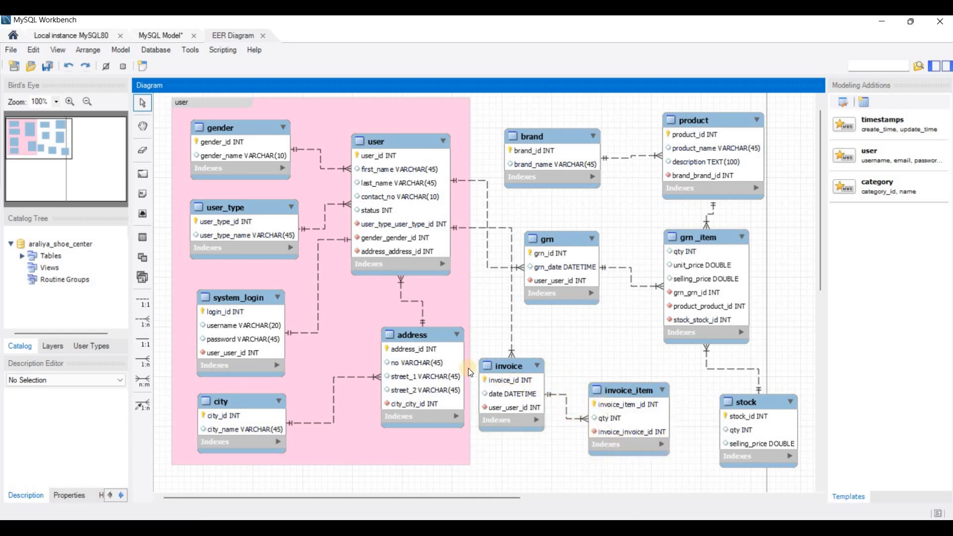
key(alt+Tab)
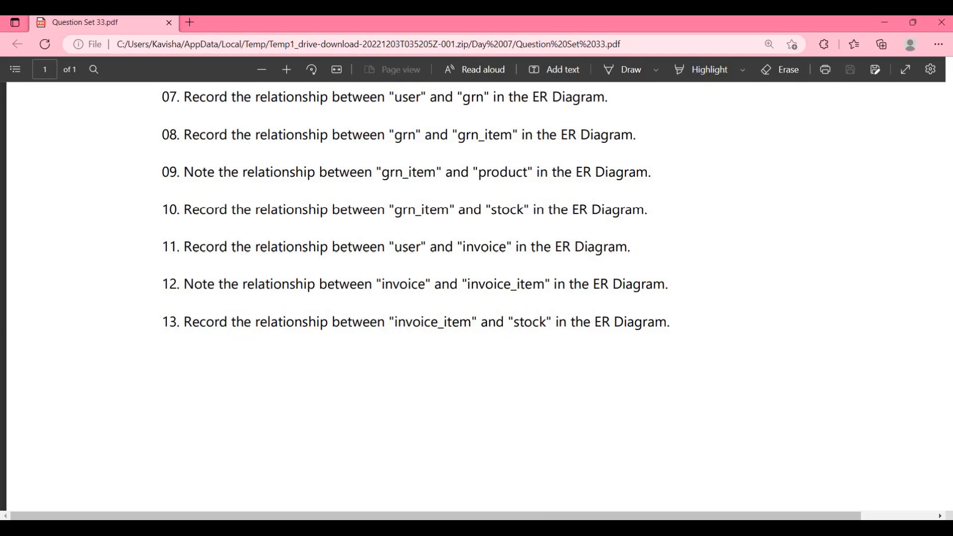
- After reading question 13 on invoice_item–stock, return to the EER diagram in MySQL Workbench
click(520, 526)
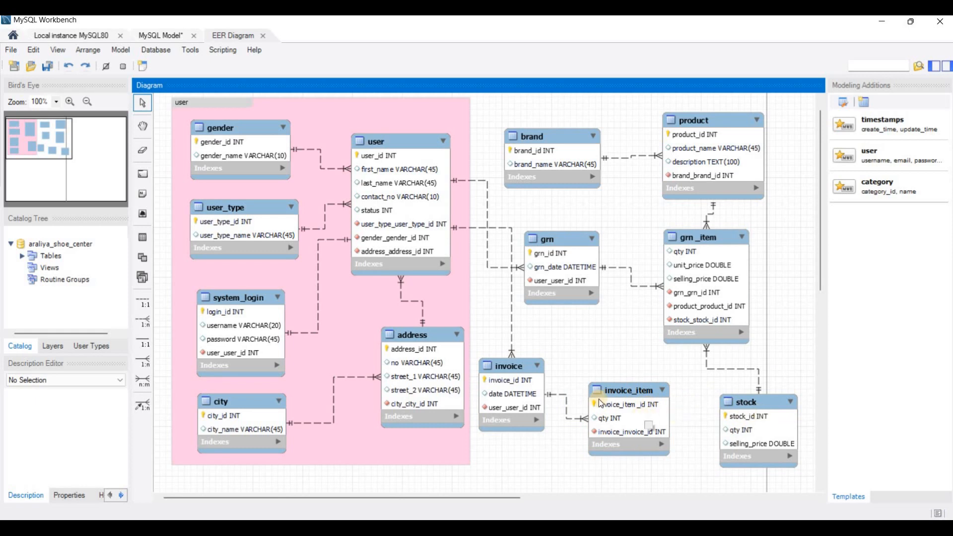
- Add a 1:n non-identifying link from invoice_item to stock, creating stock_stock_id
click(147, 321)
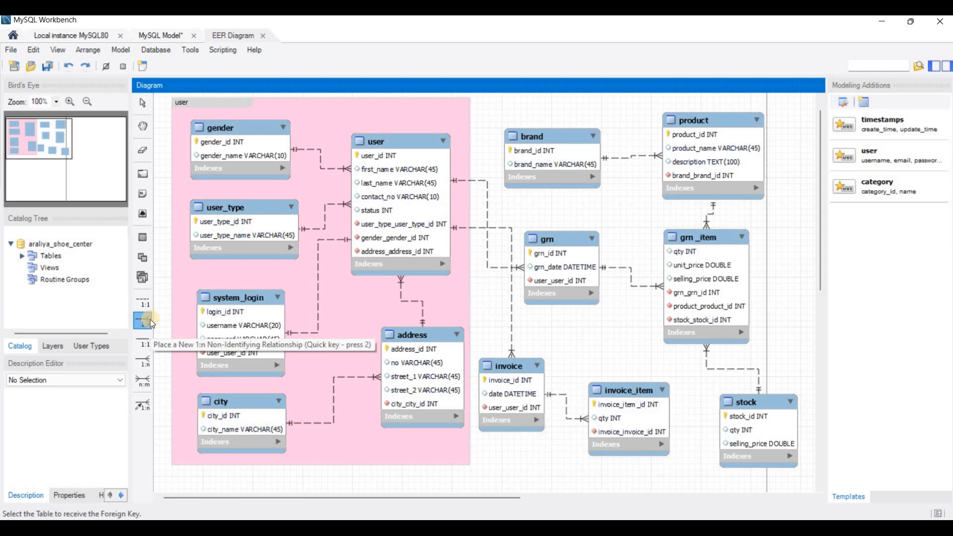
click(636, 425)
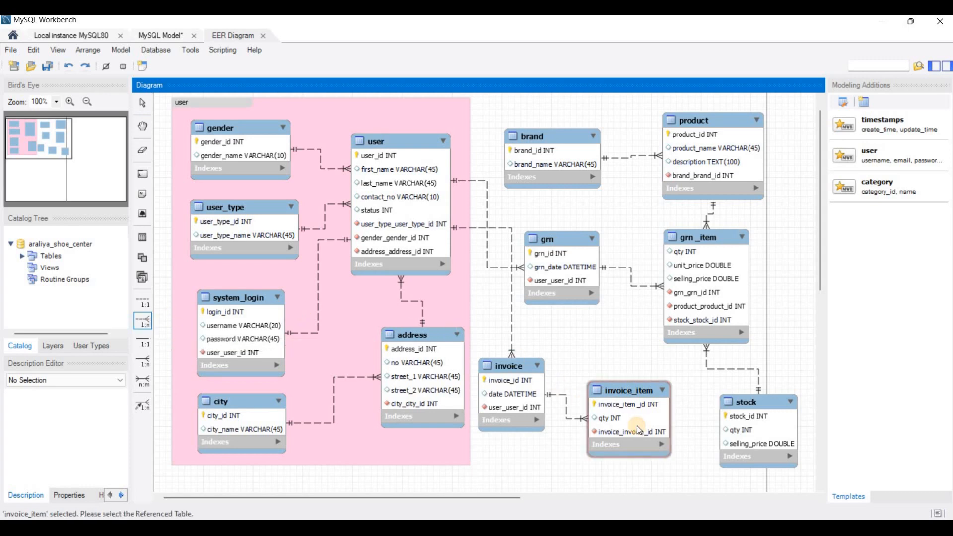
click(741, 425)
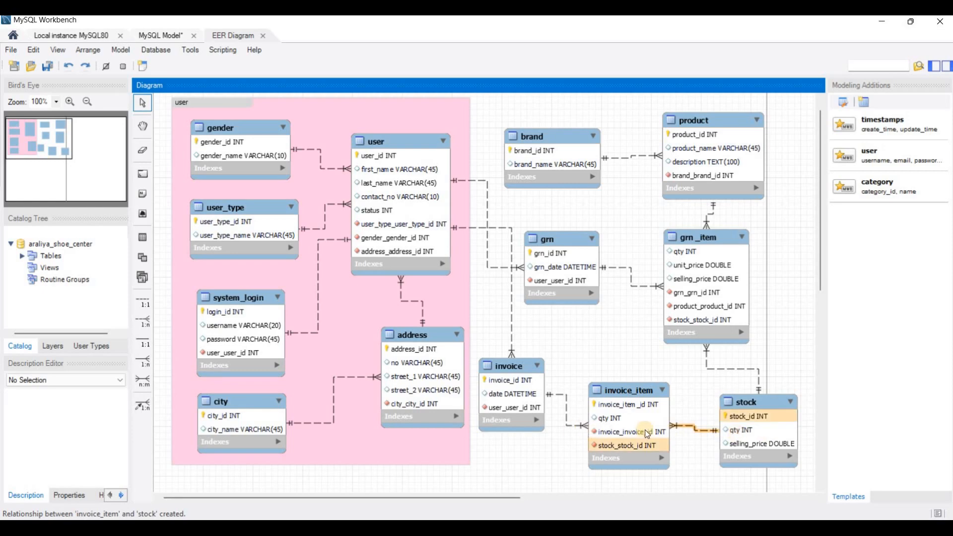
- Bring up the Question Set 33 PDF in Edge, scrolled back to its top
key(alt+Tab)
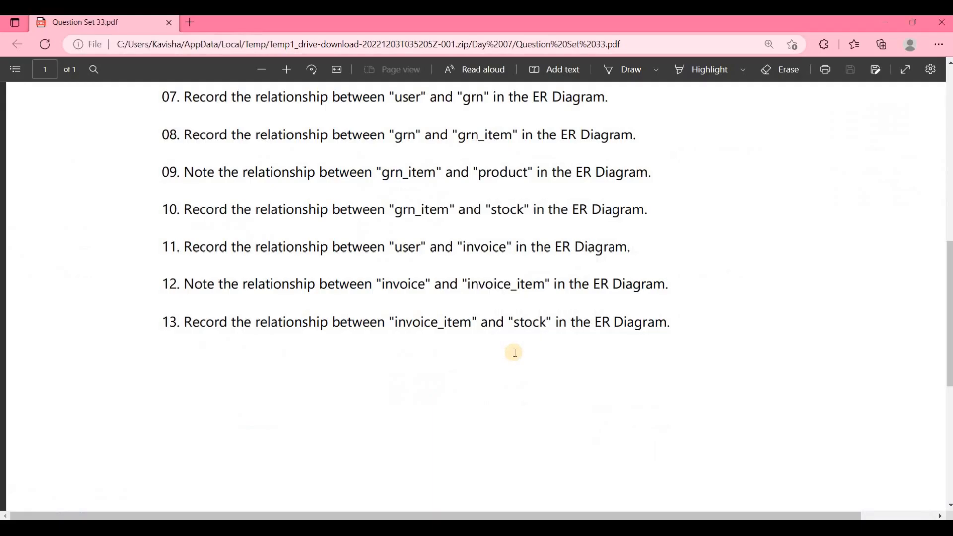
scroll(516, 353, up, 5)
scroll(516, 353, up, 5)
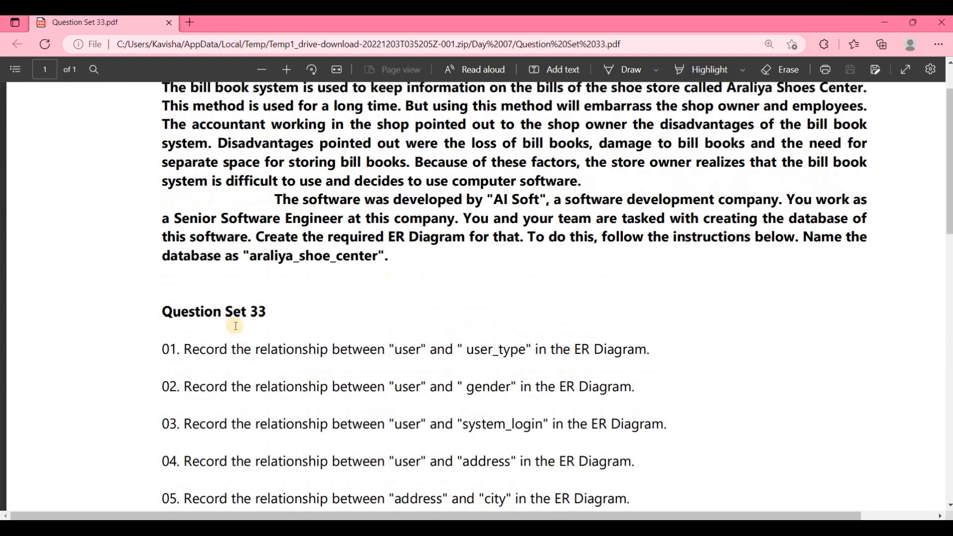
scroll(350, 327, up, 2)
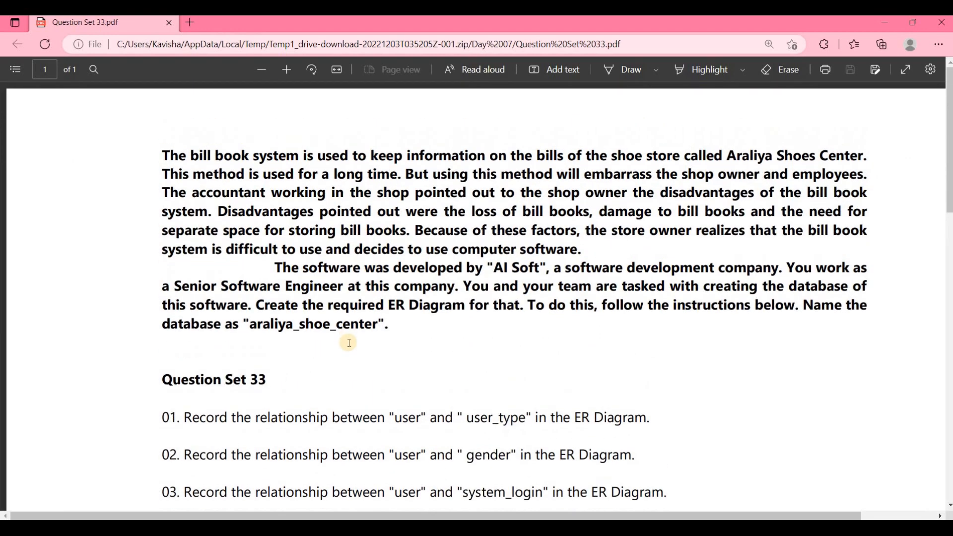